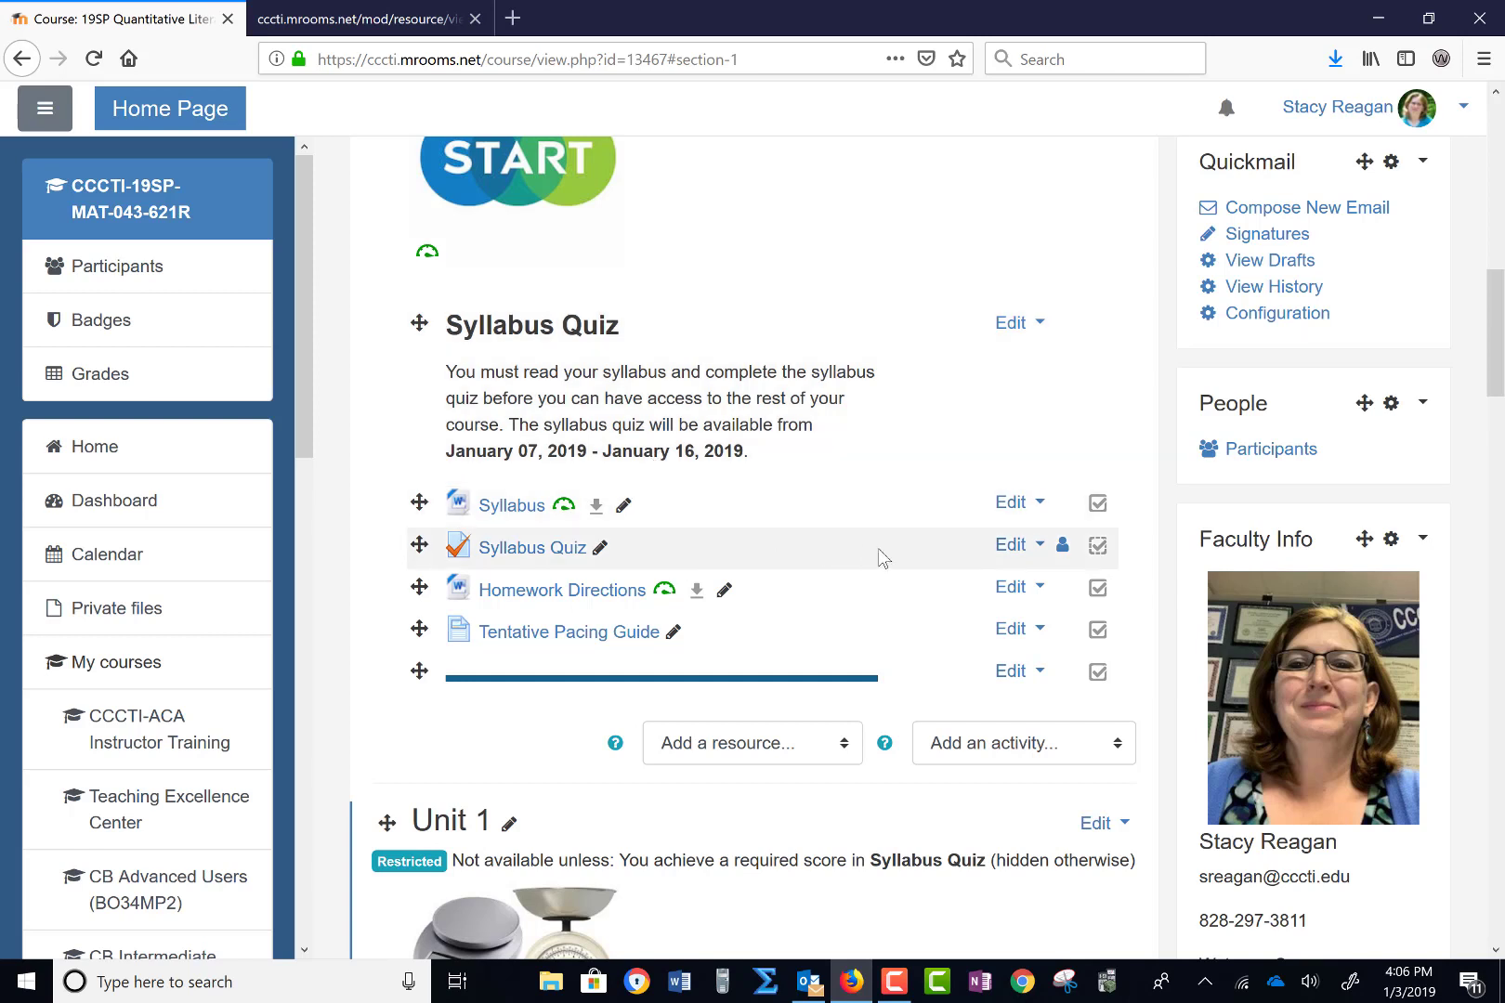
Open the Syllabus Quiz settings, examine its opening and closing dates under Timing, and return to the course page
{"action": "left_click", "coordinate": [1041, 548]}
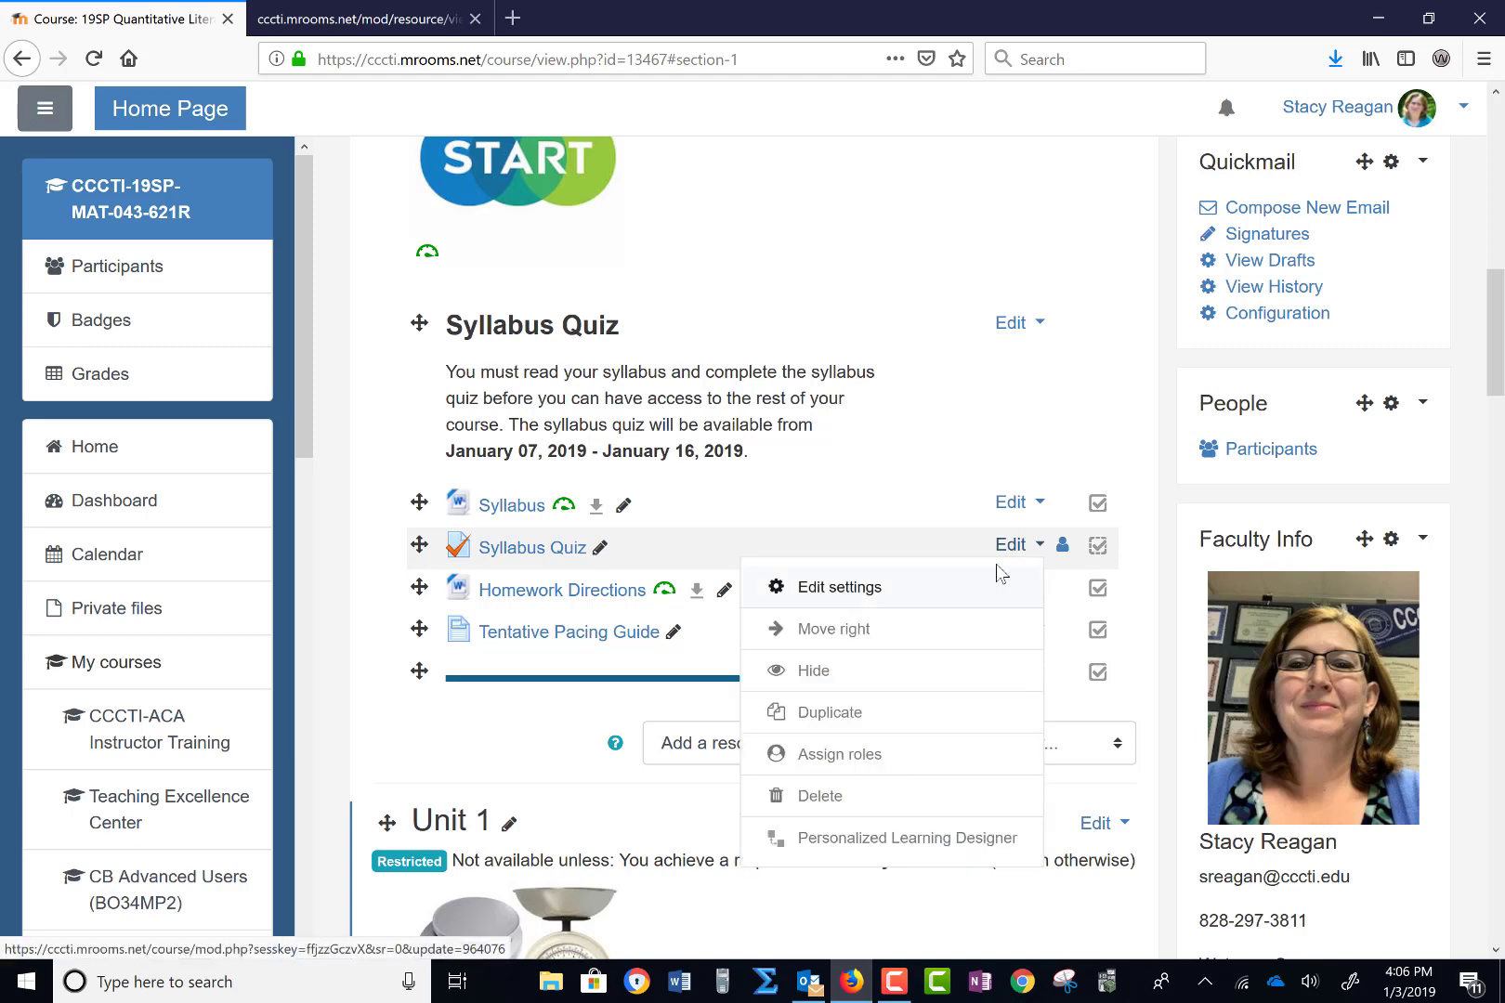
{"action": "left_click", "coordinate": [866, 590]}
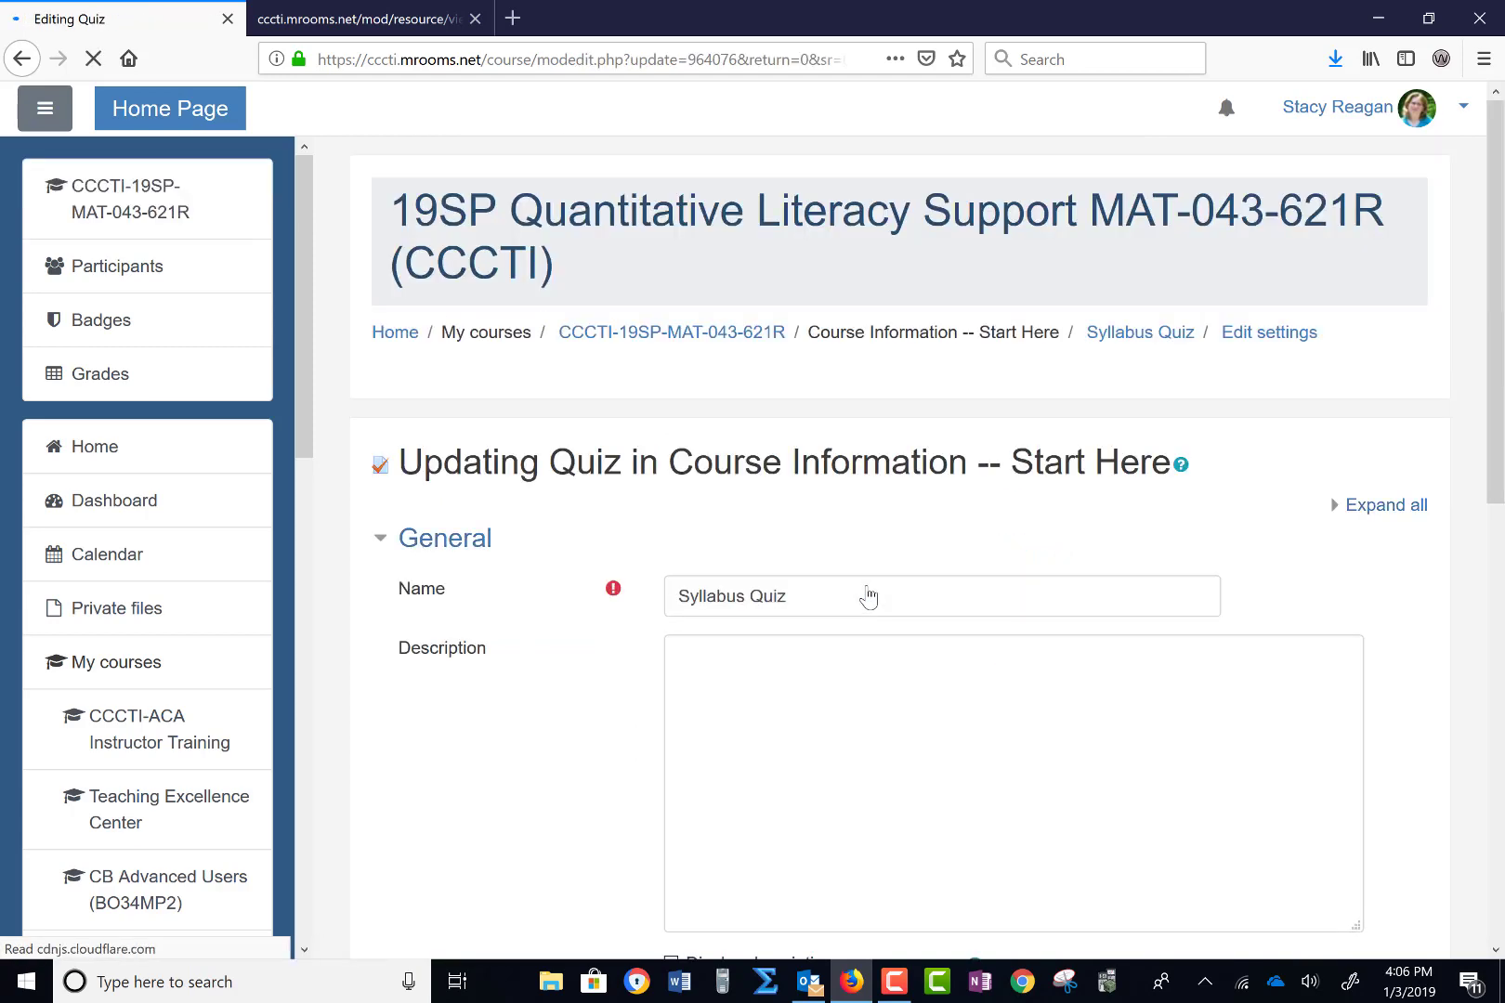
{"action": "scroll", "coordinate": [869, 596], "scroll_direction": "down", "scroll_amount": 4}
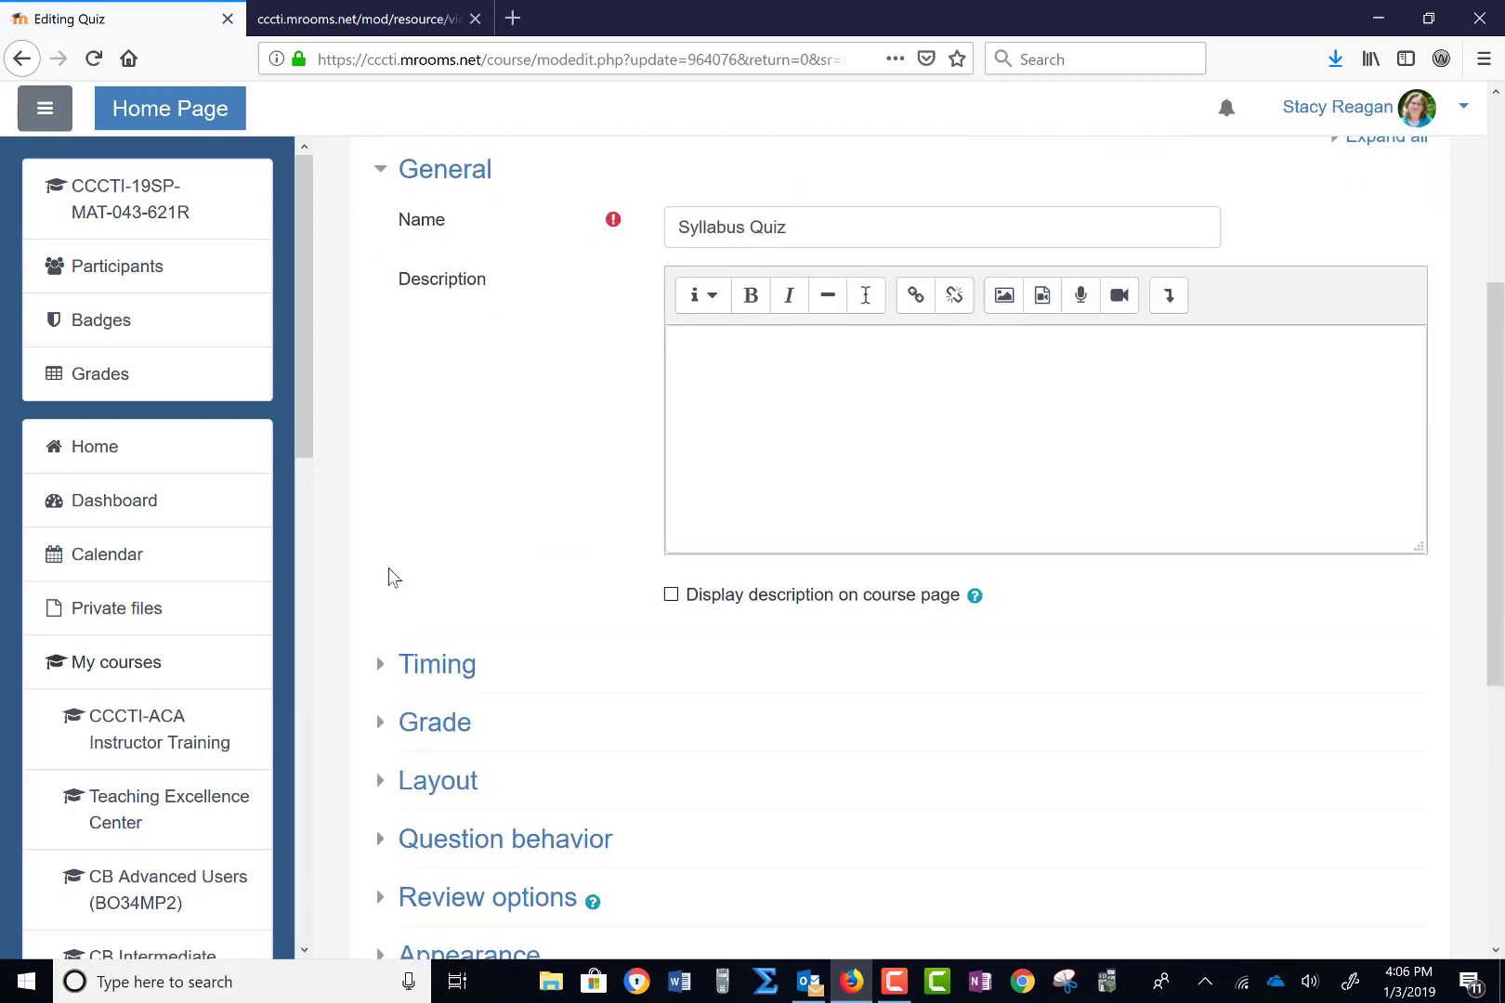
{"action": "left_click", "coordinate": [436, 667]}
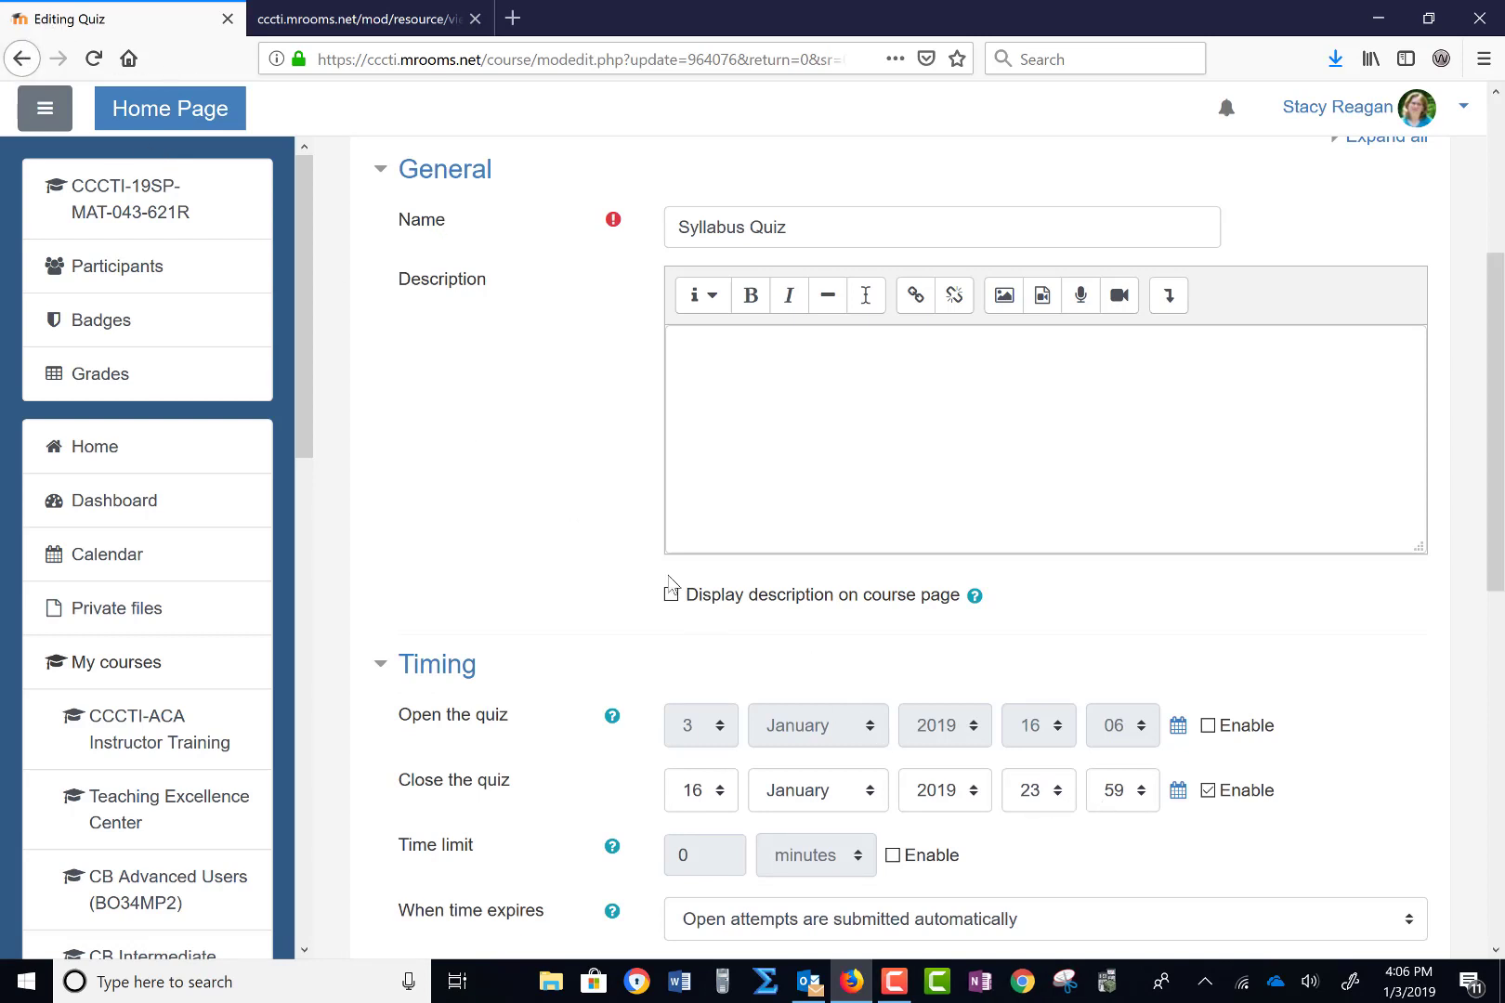
{"action": "left_click", "coordinate": [40, 65]}
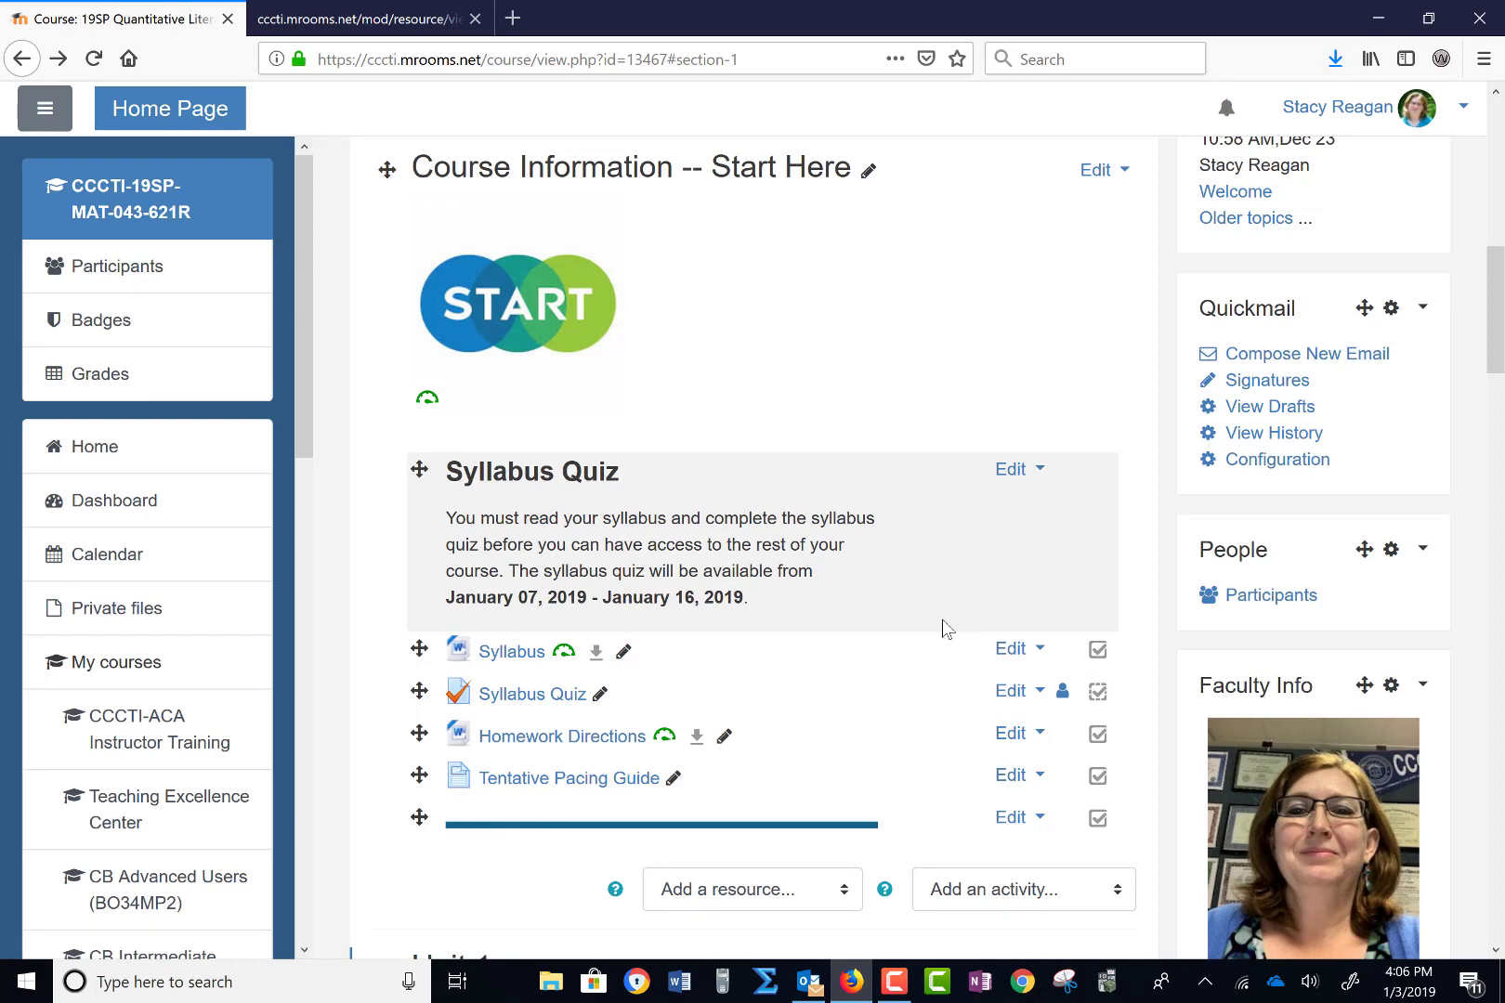
Open the Unit 1 topic settings with all sections expanded and remove the existing Syllabus Quiz access restriction
{"action": "scroll", "coordinate": [943, 628], "scroll_direction": "down", "scroll_amount": 4}
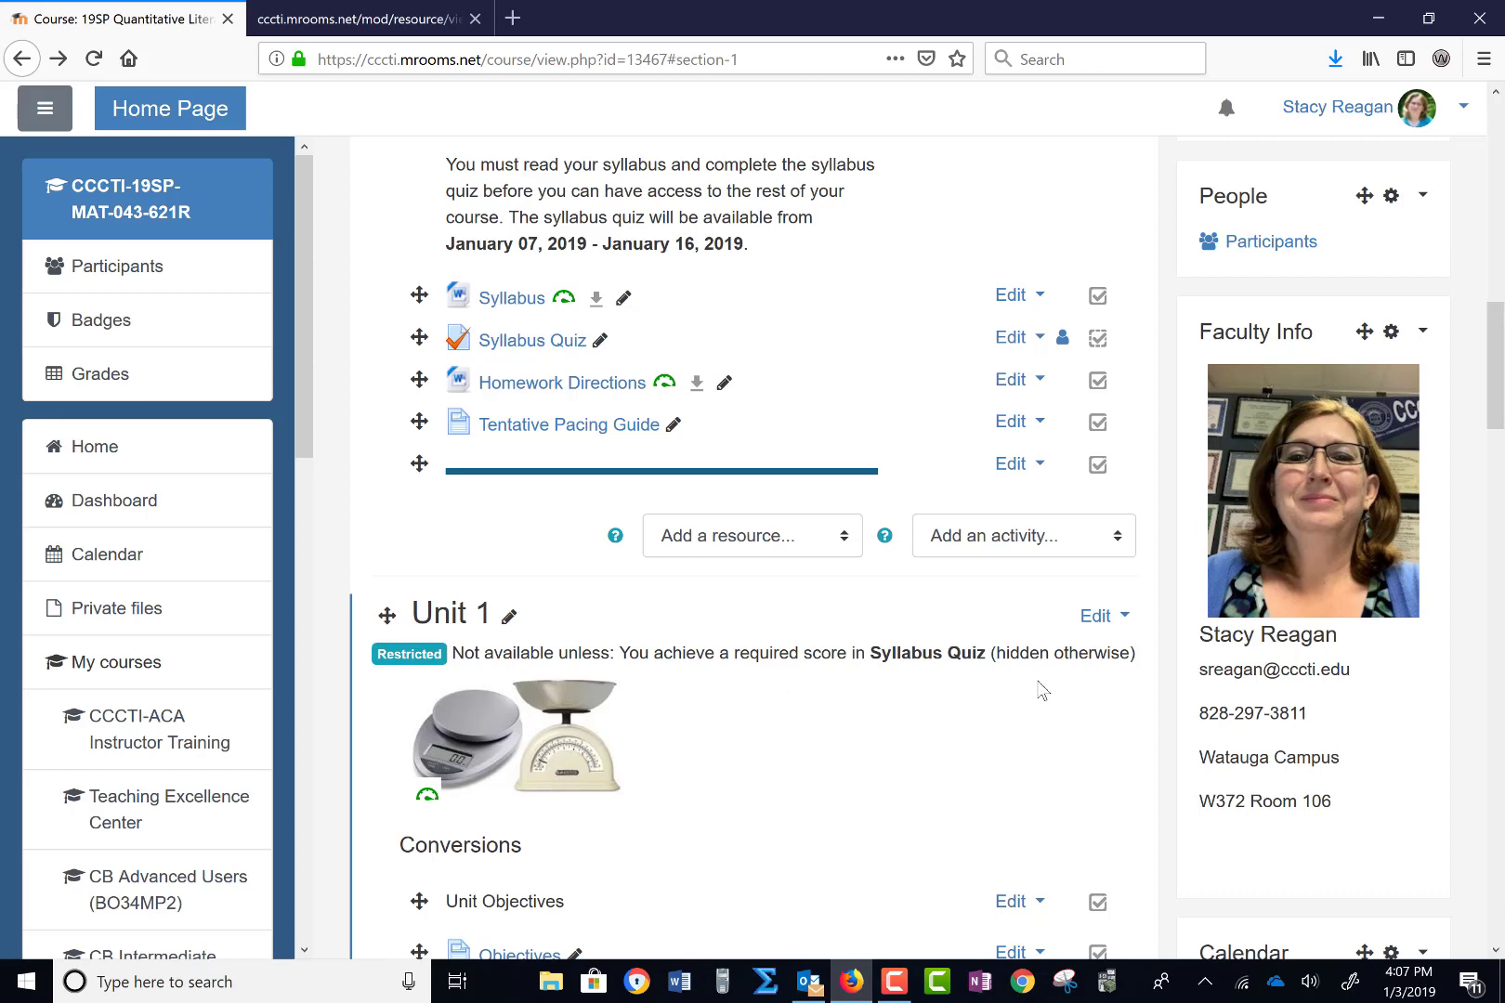
{"action": "scroll", "coordinate": [1040, 689], "scroll_direction": "down", "scroll_amount": 3}
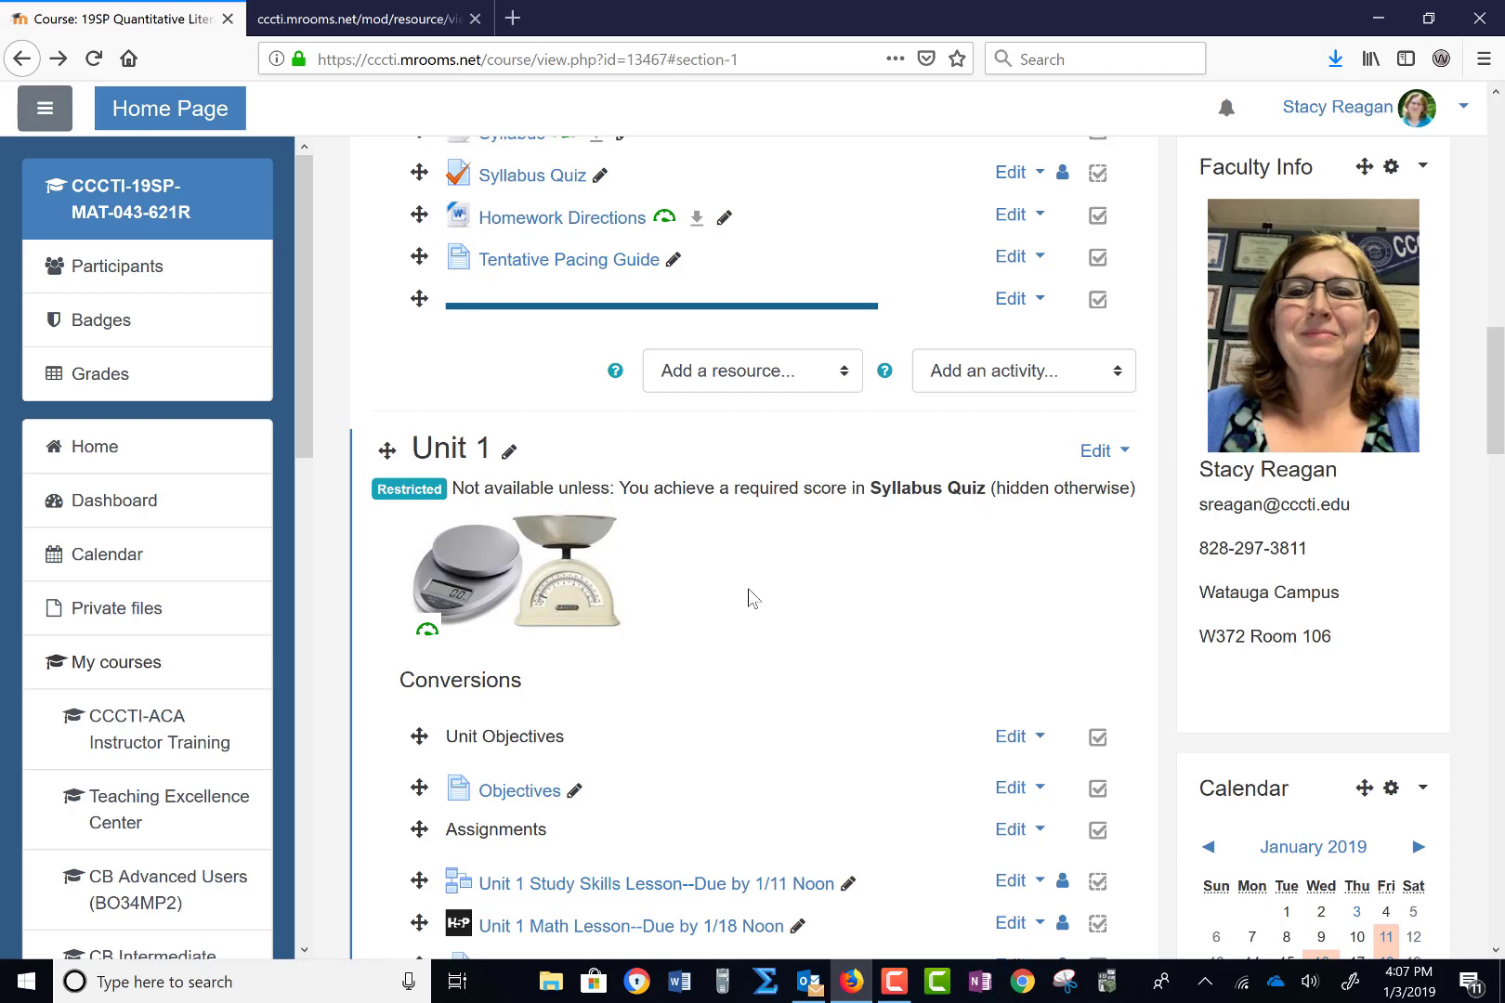
{"action": "left_click", "coordinate": [1123, 453]}
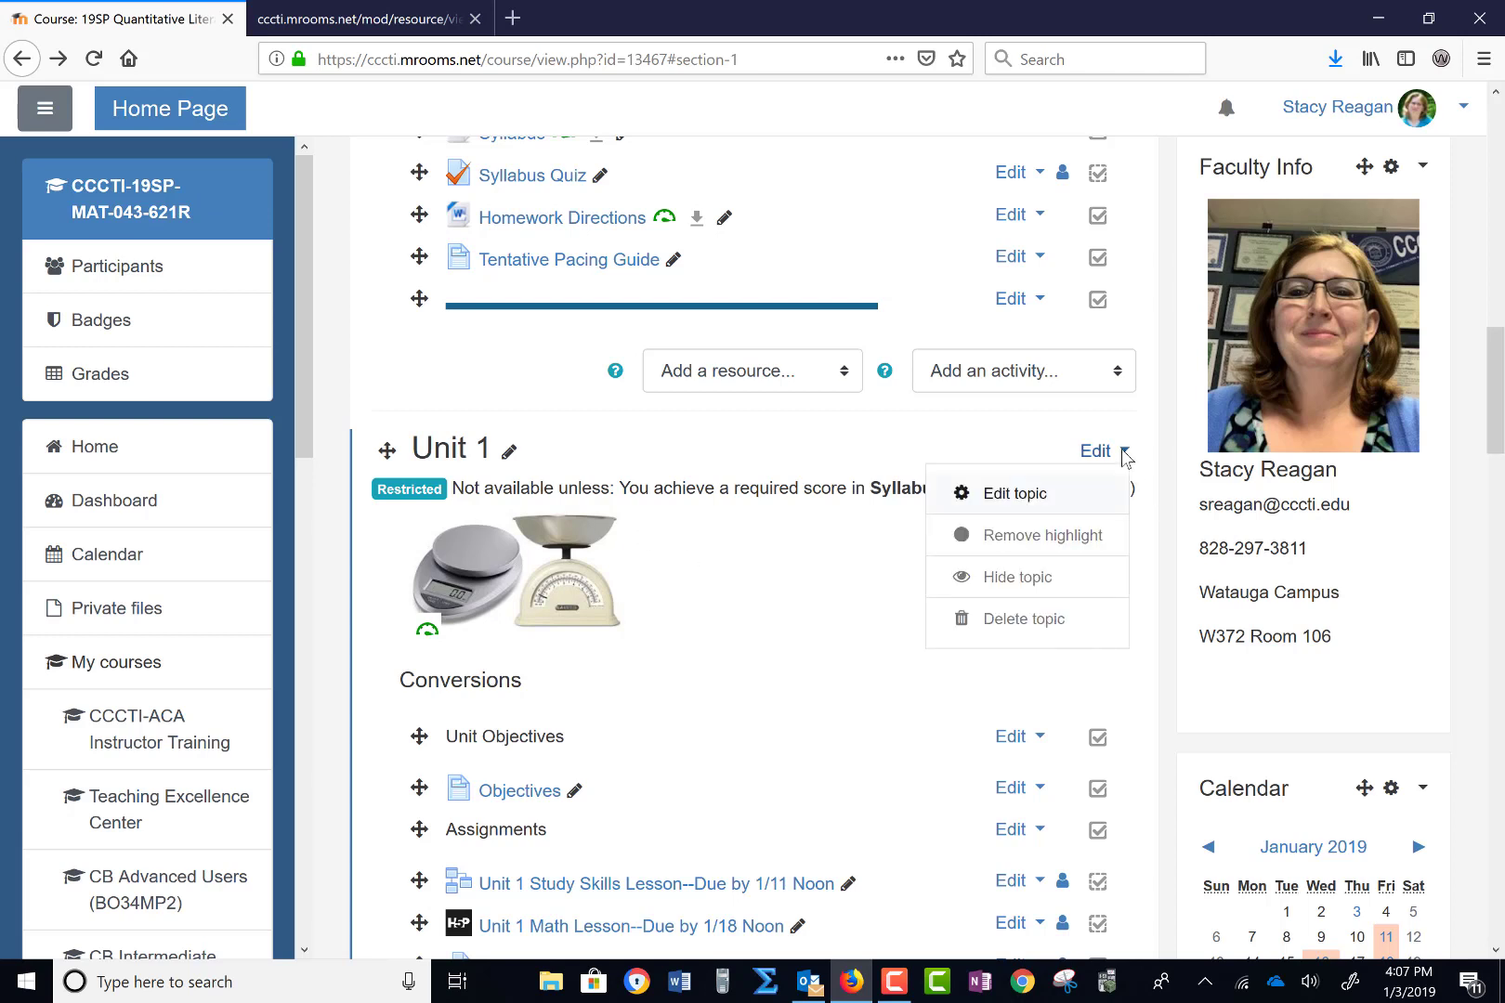
{"action": "left_click", "coordinate": [1038, 496]}
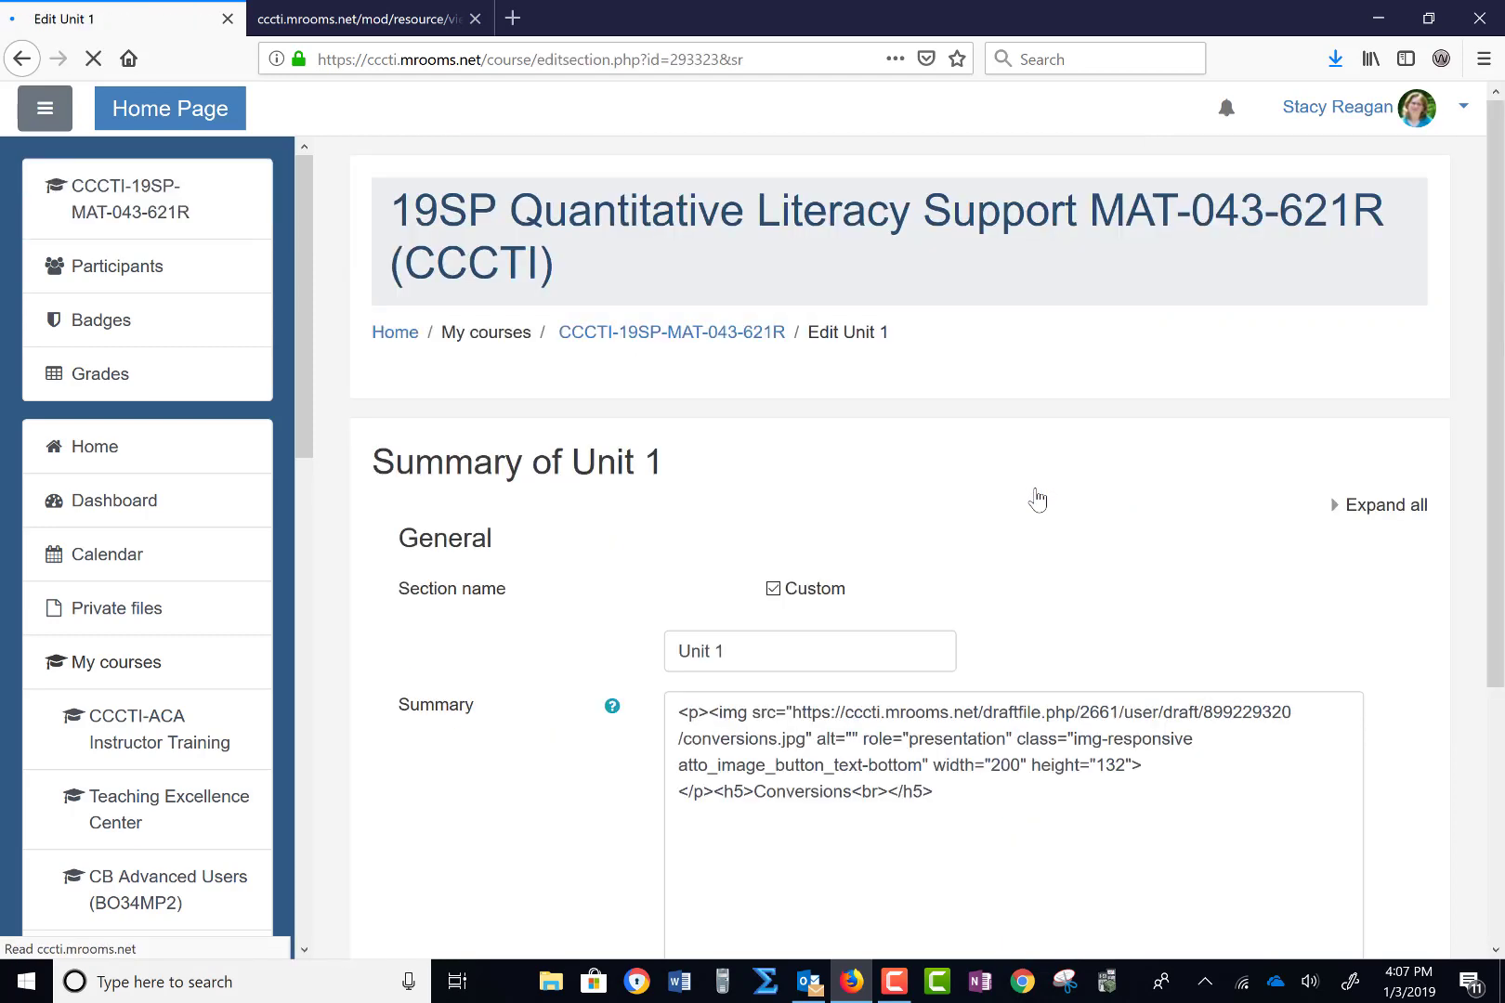
{"action": "left_click", "coordinate": [1386, 509]}
{"action": "scroll", "coordinate": [1386, 513], "scroll_direction": "down", "scroll_amount": 5}
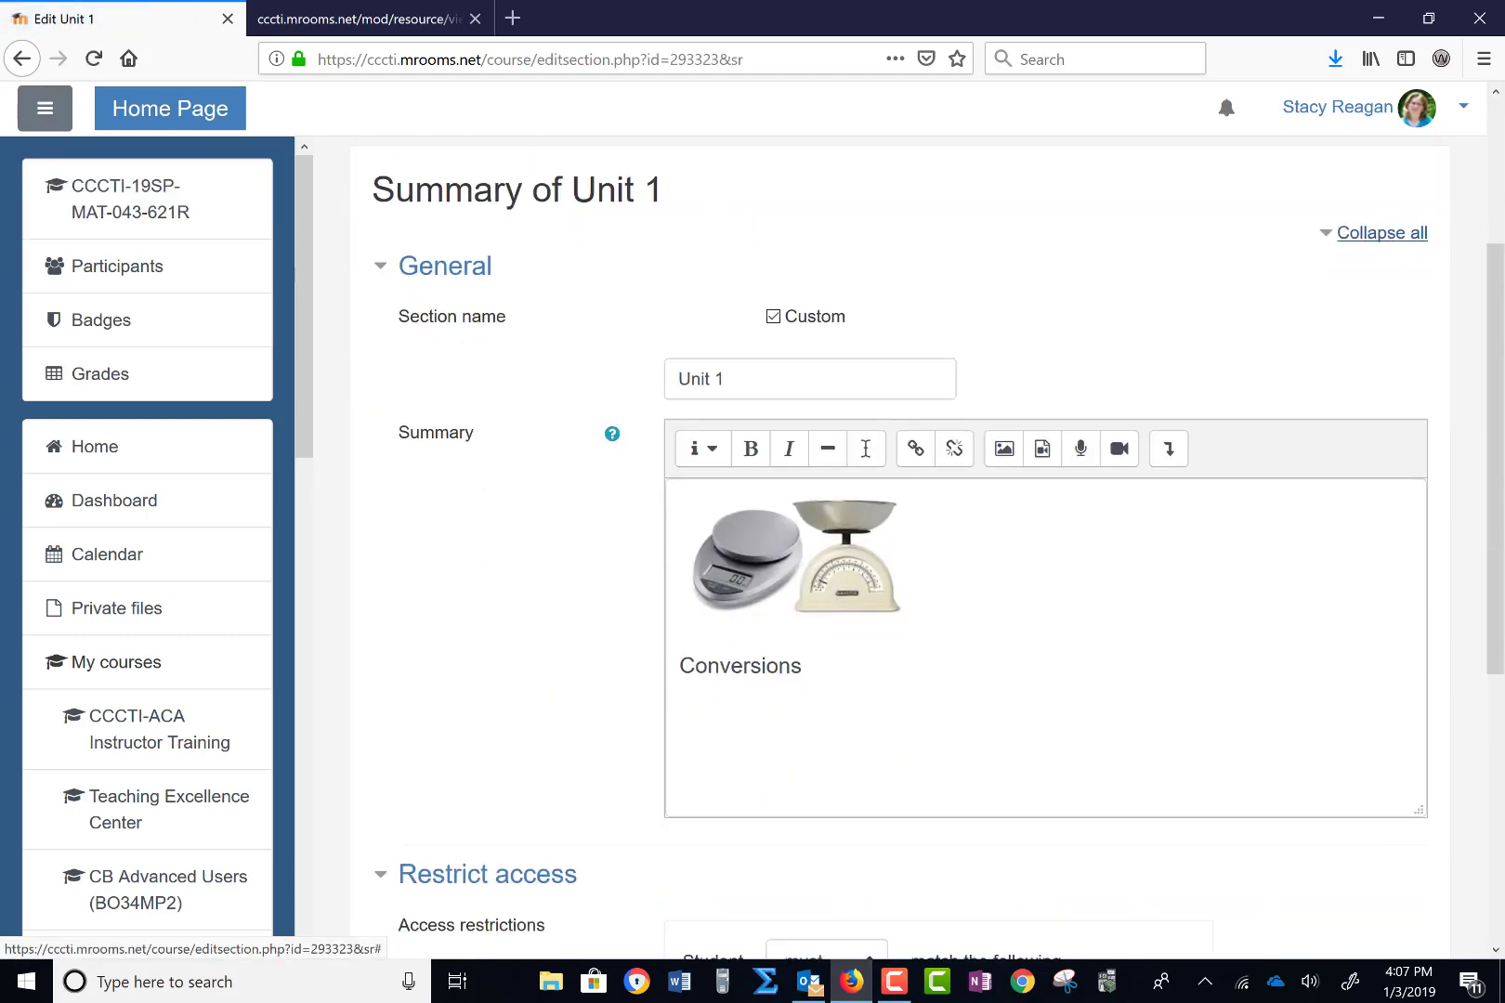
{"action": "scroll", "coordinate": [938, 548], "scroll_direction": "down", "scroll_amount": 2}
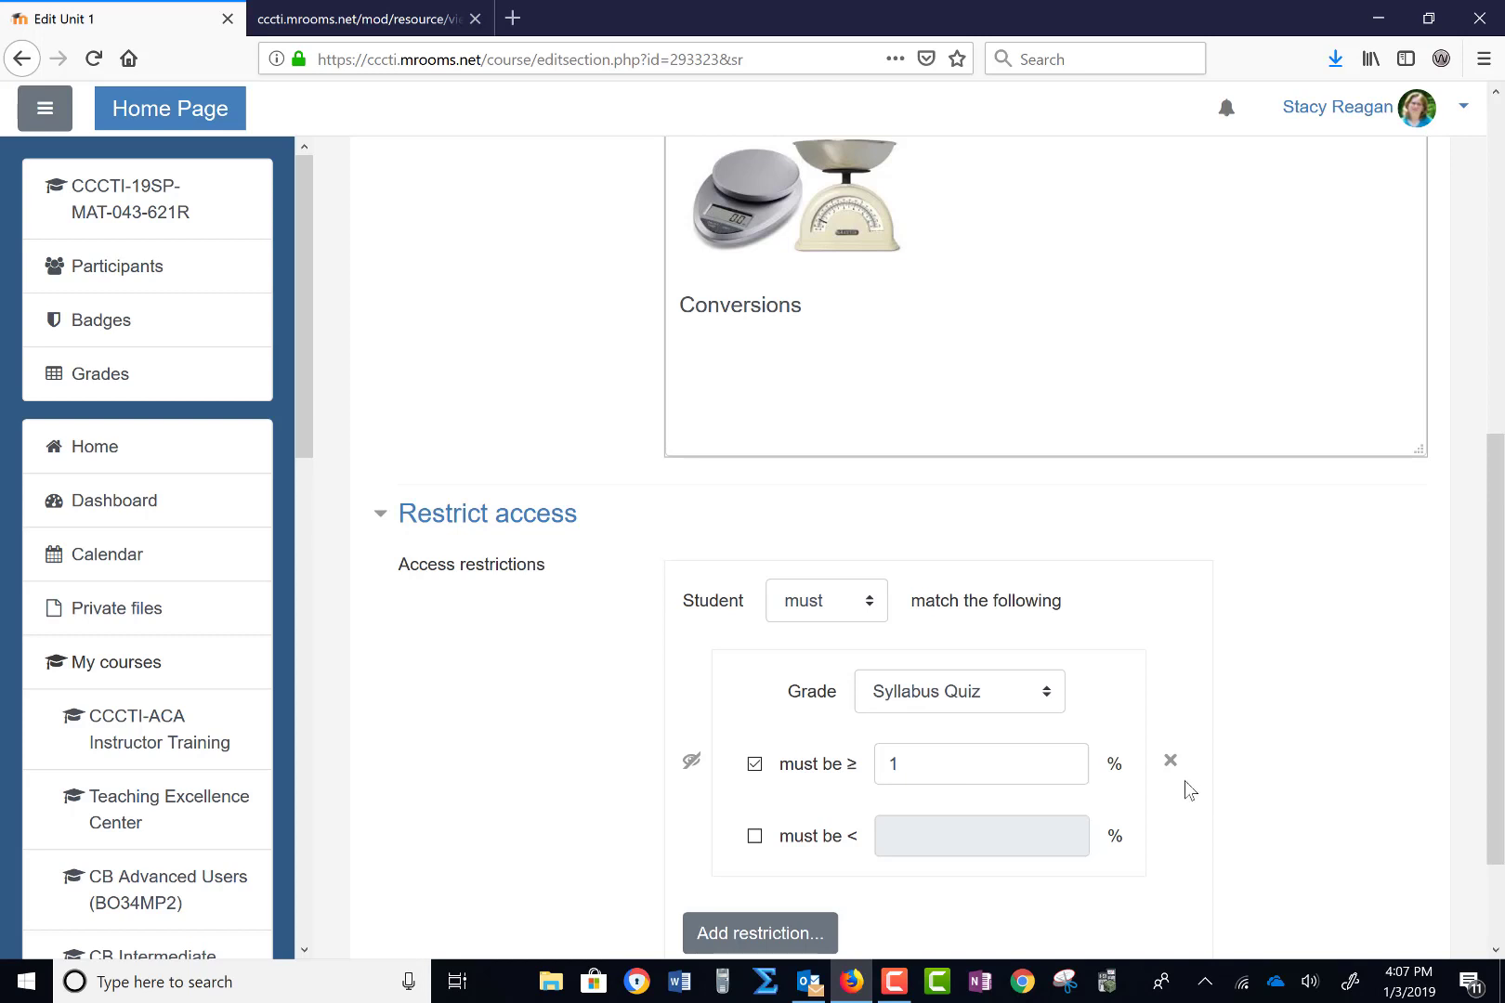
{"action": "left_click", "coordinate": [1171, 760]}
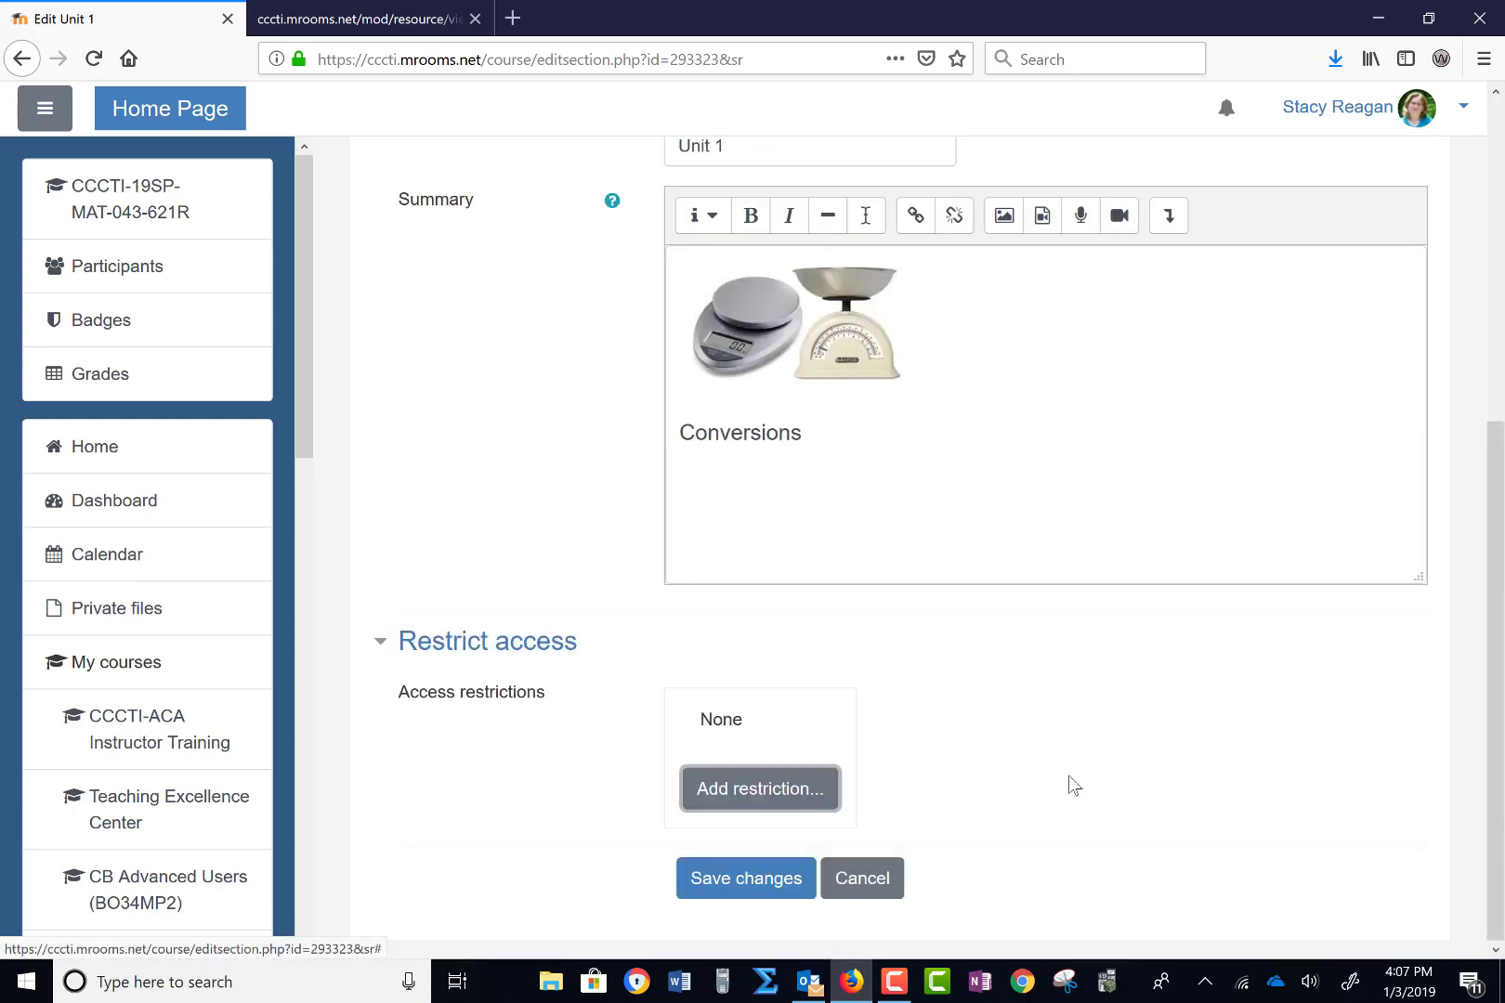
Add a grade restriction to Unit 1 based on the Syllabus Quiz
{"action": "left_click", "coordinate": [808, 803]}
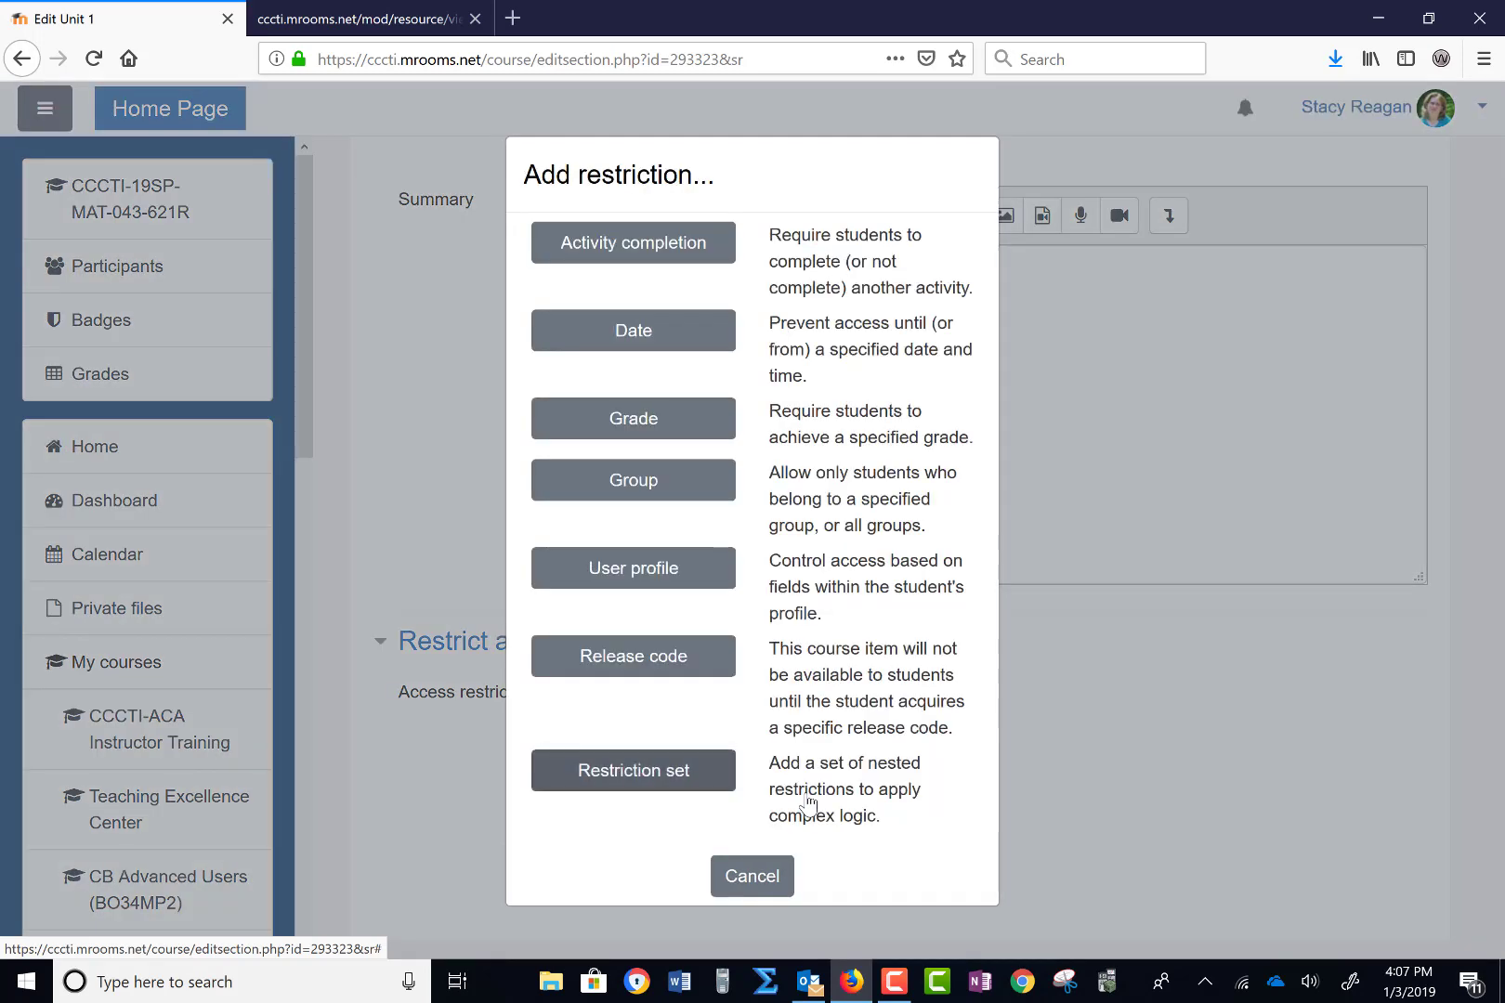
{"action": "left_click", "coordinate": [691, 429]}
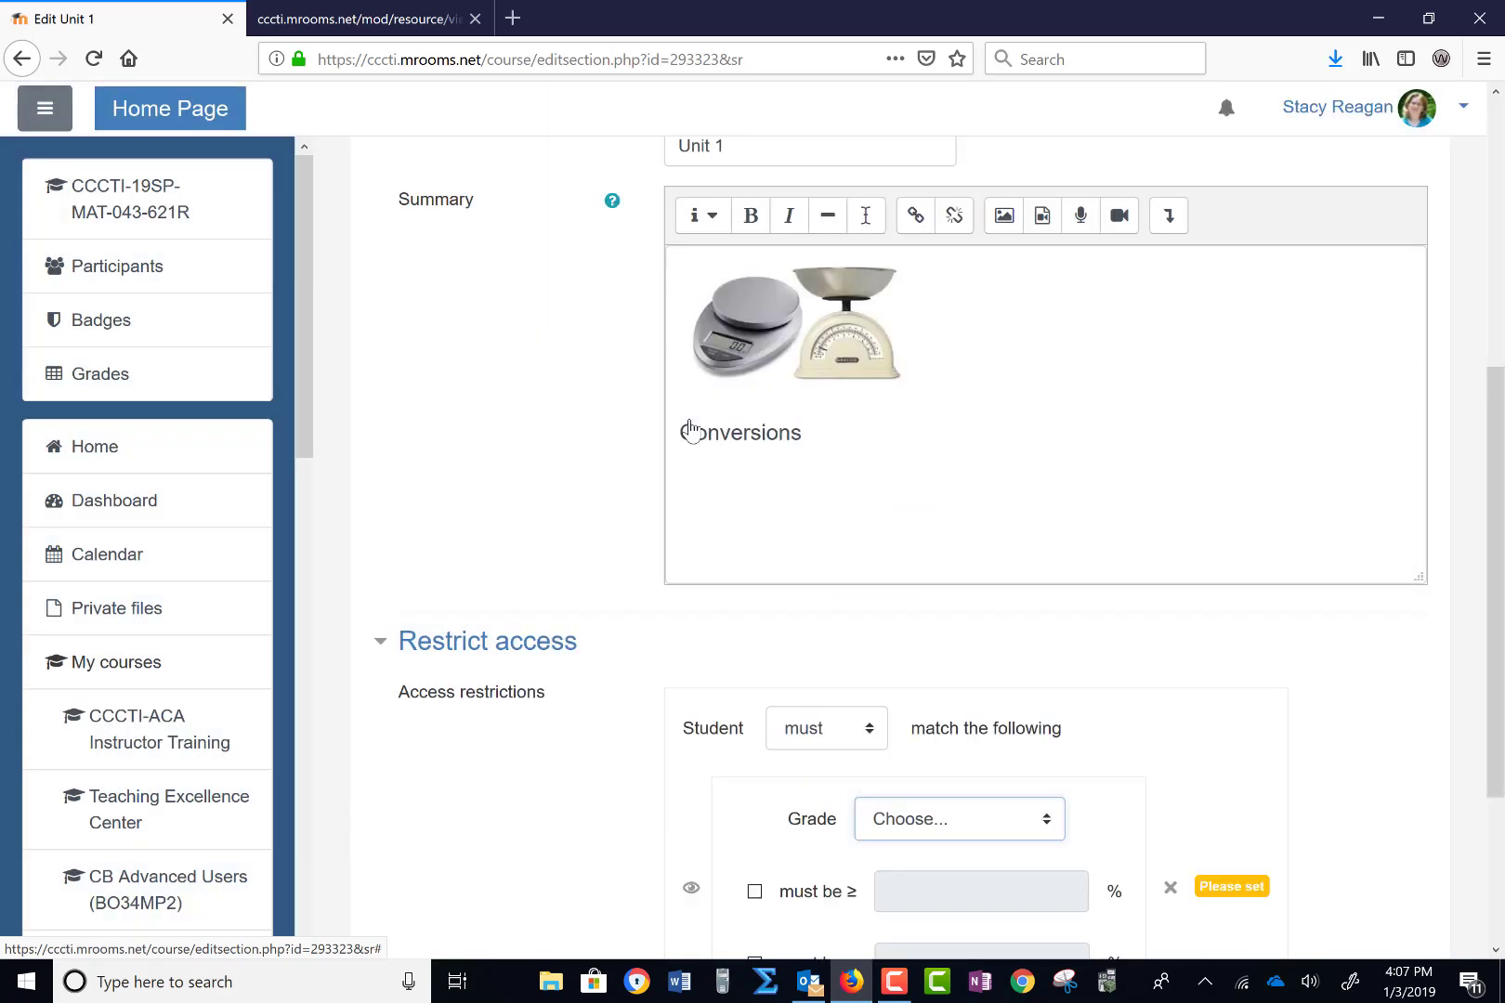
{"action": "left_click", "coordinate": [967, 824]}
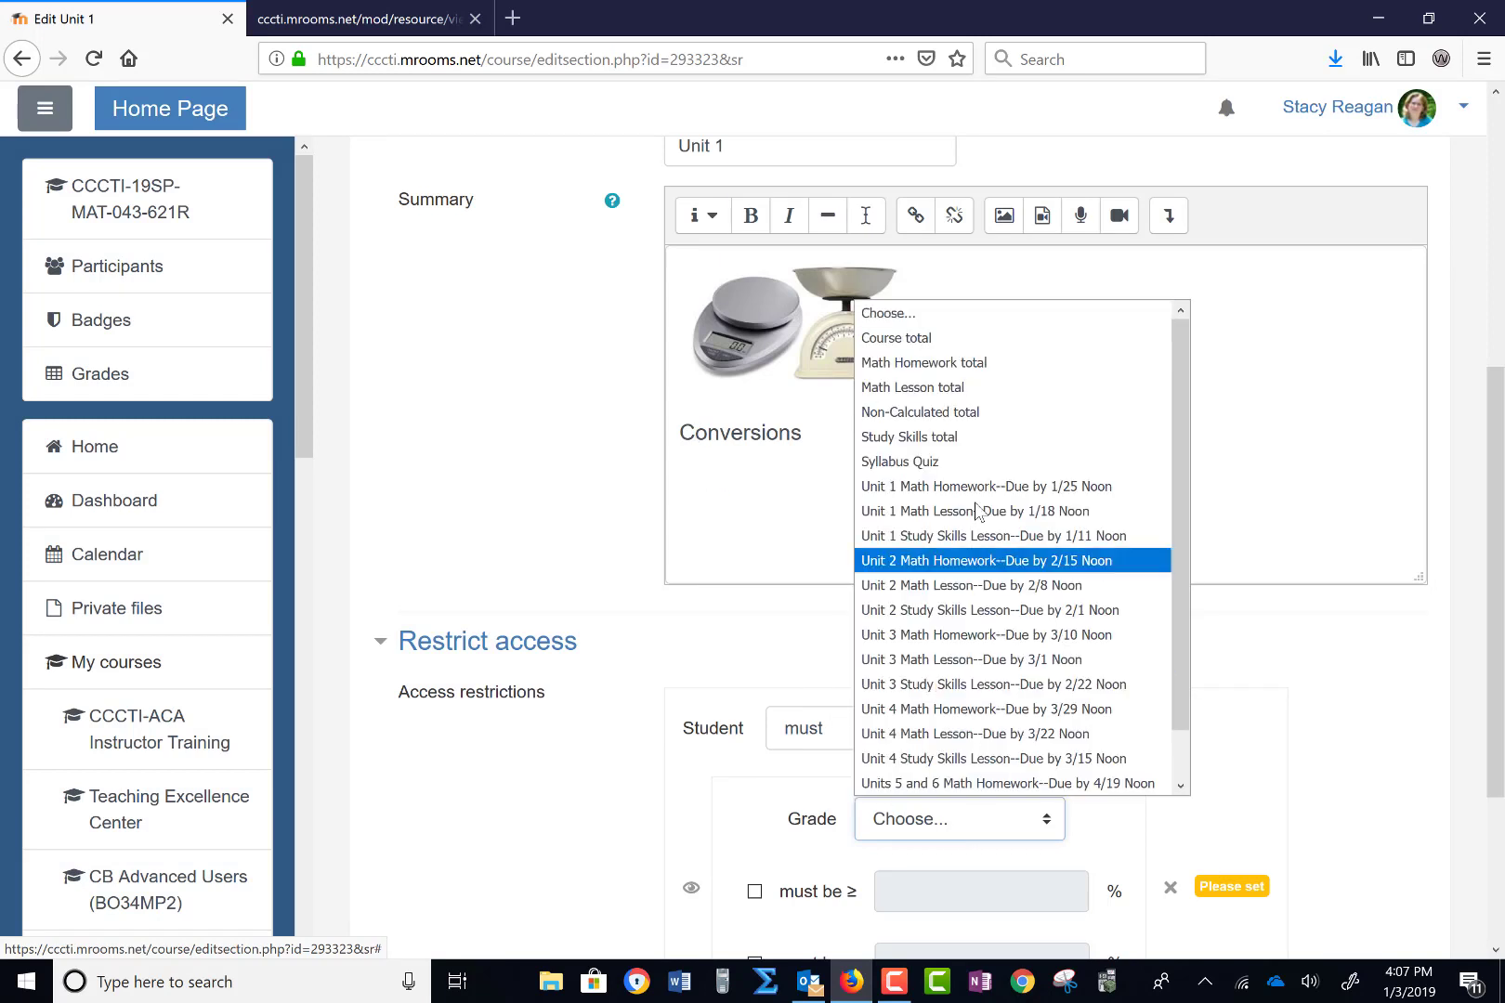
{"action": "left_click", "coordinate": [977, 462]}
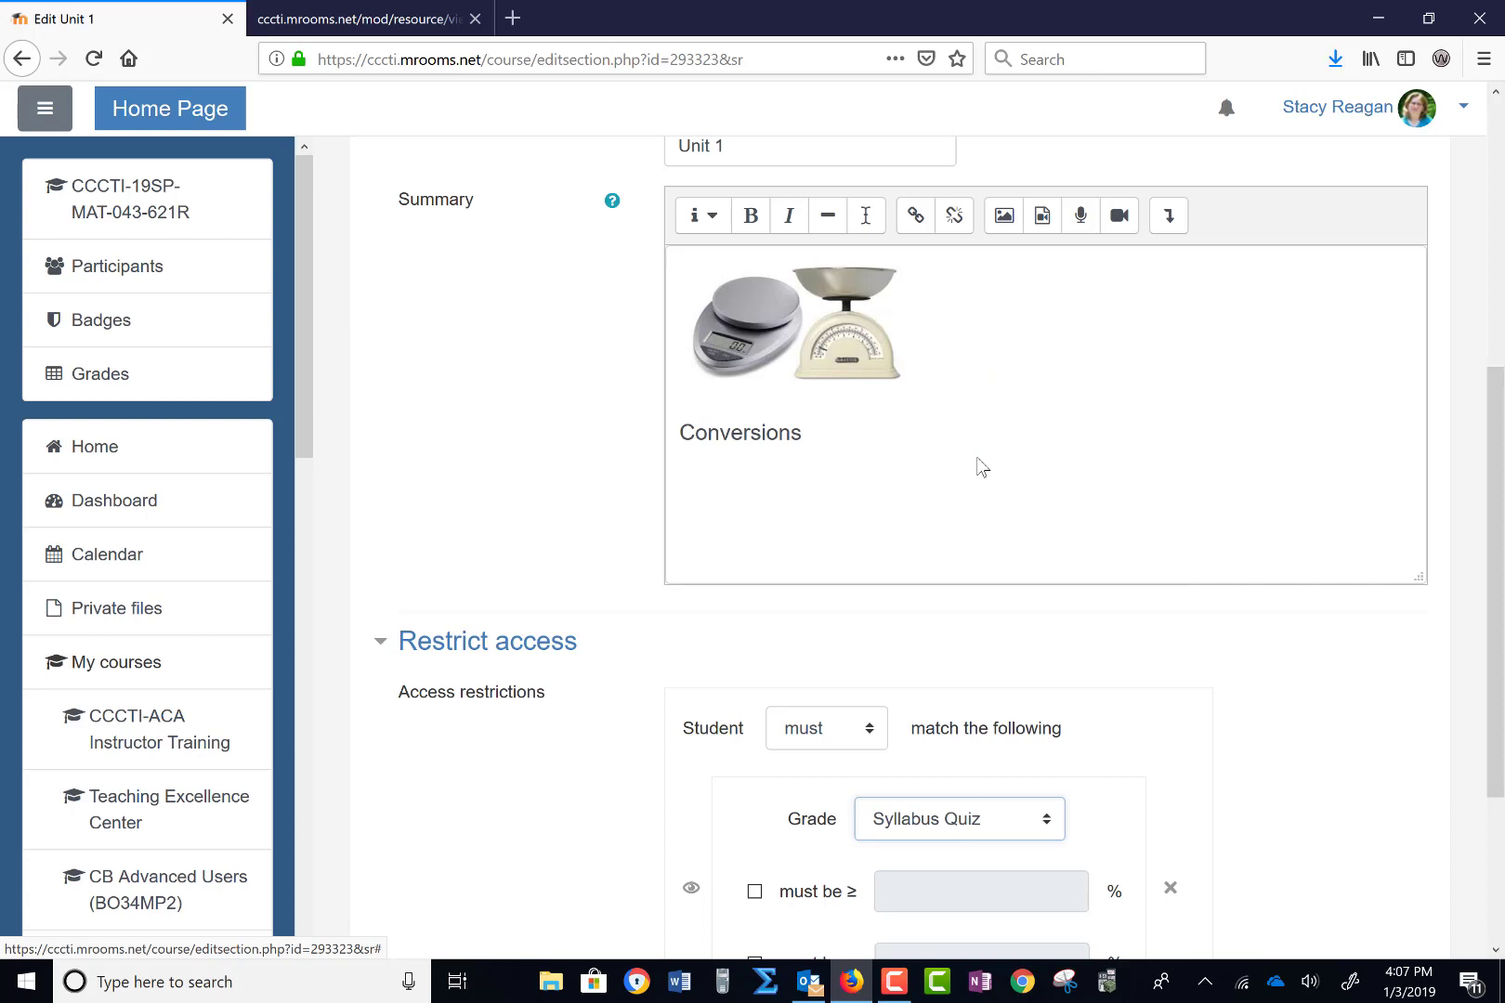
Require a Syllabus Quiz grade of at least 1% and hide Unit 1 entirely from students who do not meet it
{"action": "scroll", "coordinate": [577, 817], "scroll_direction": "down", "scroll_amount": 3}
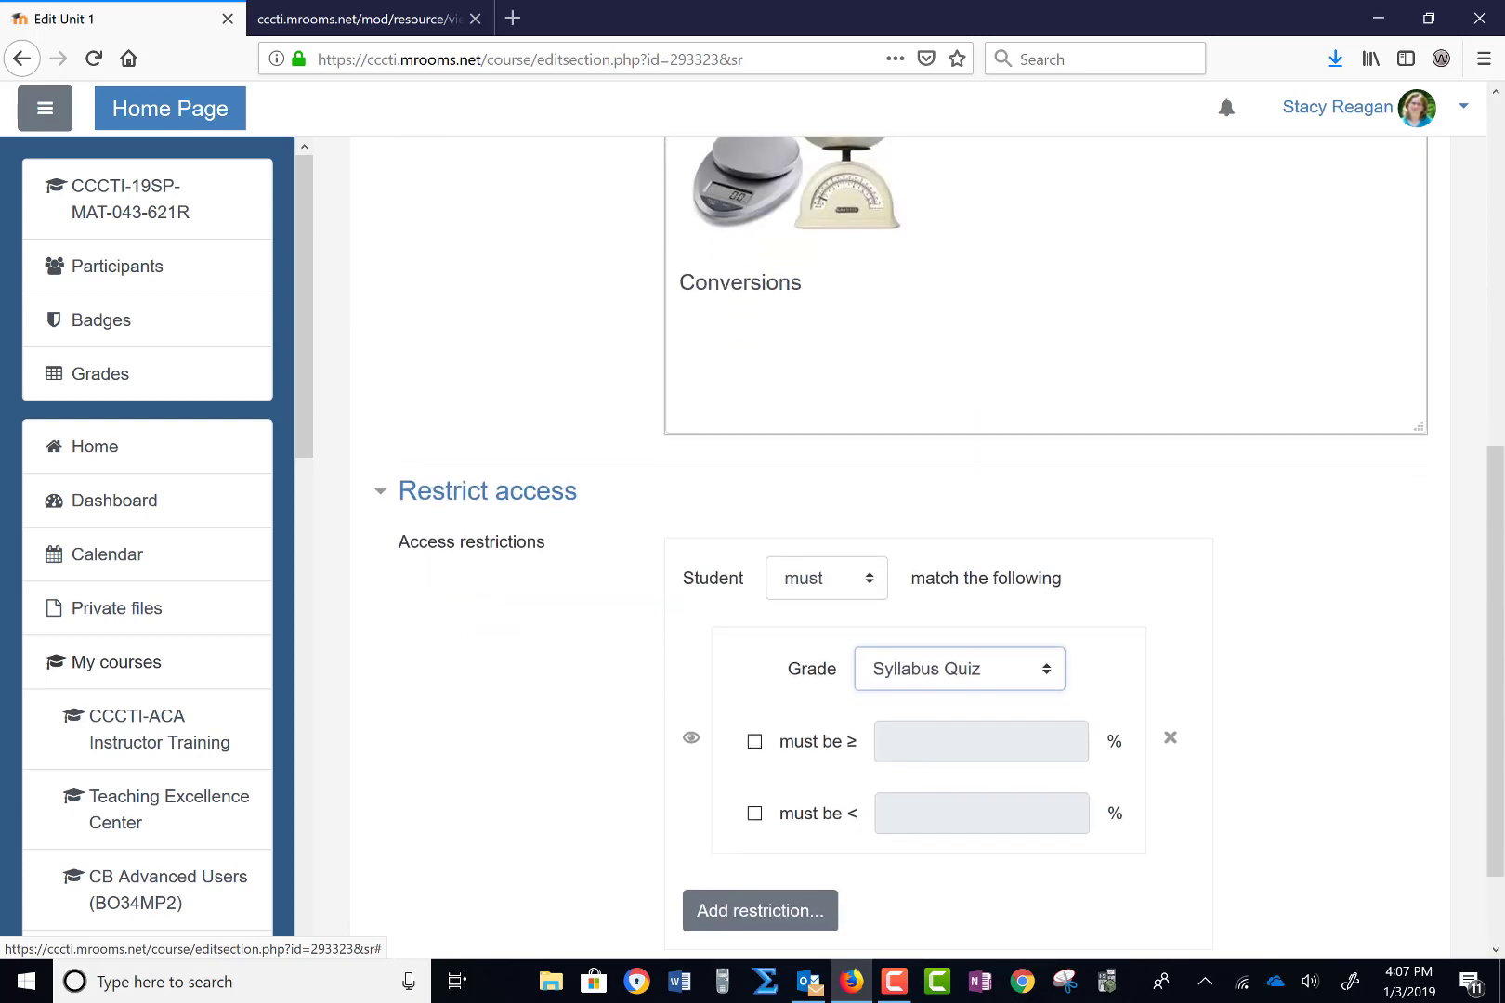
{"action": "left_click", "coordinate": [754, 741]}
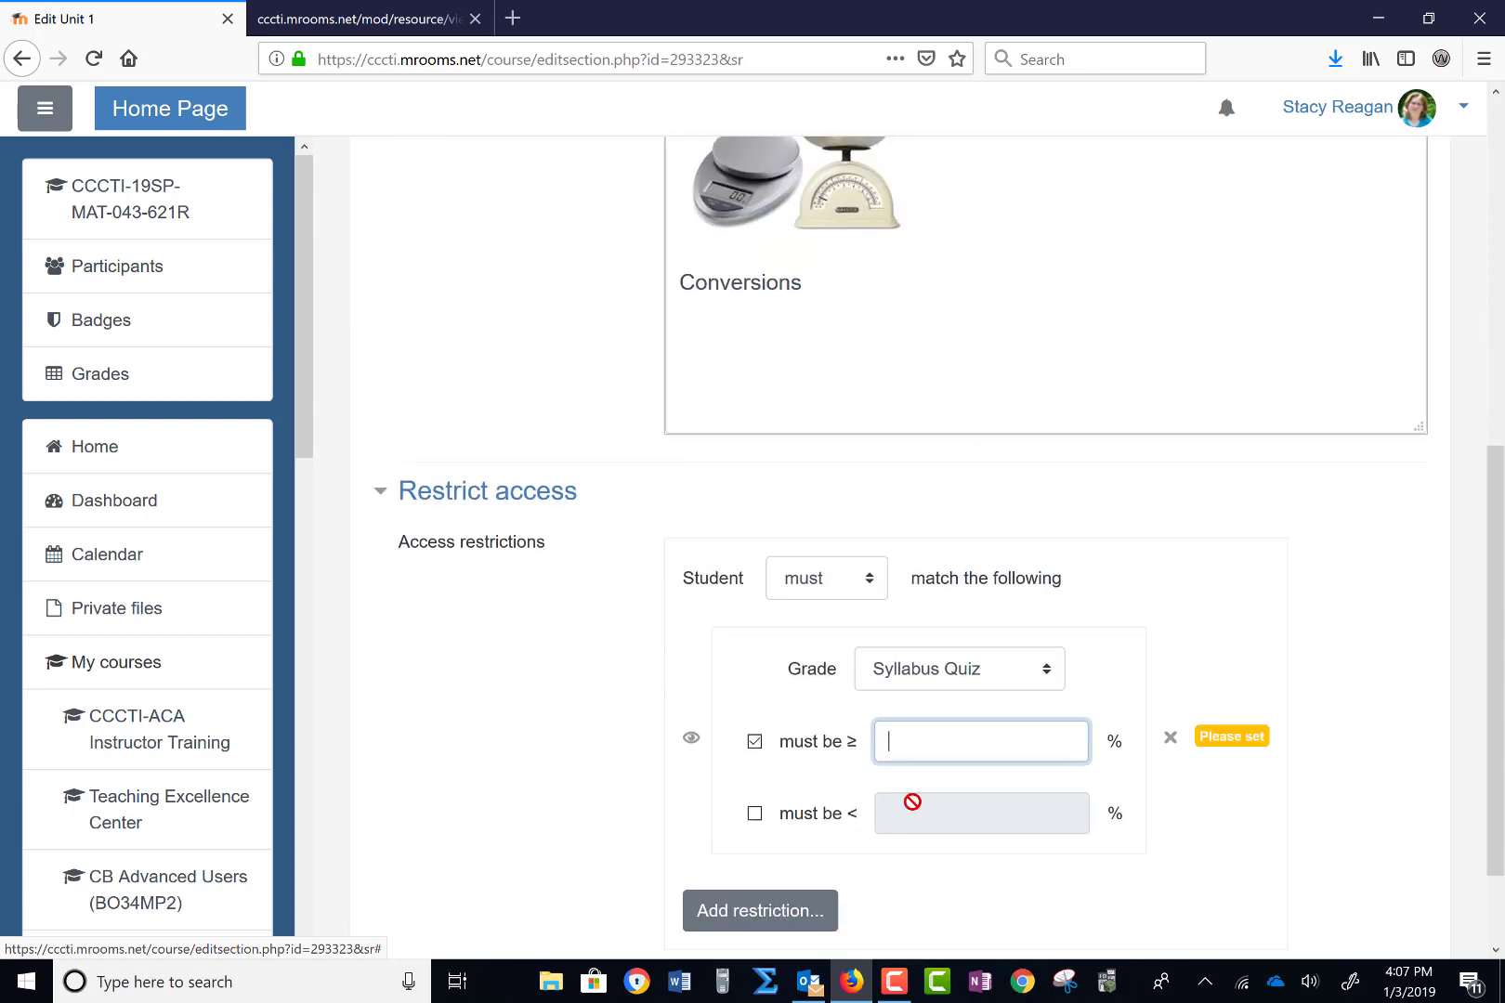
{"action": "type", "text": "1"}
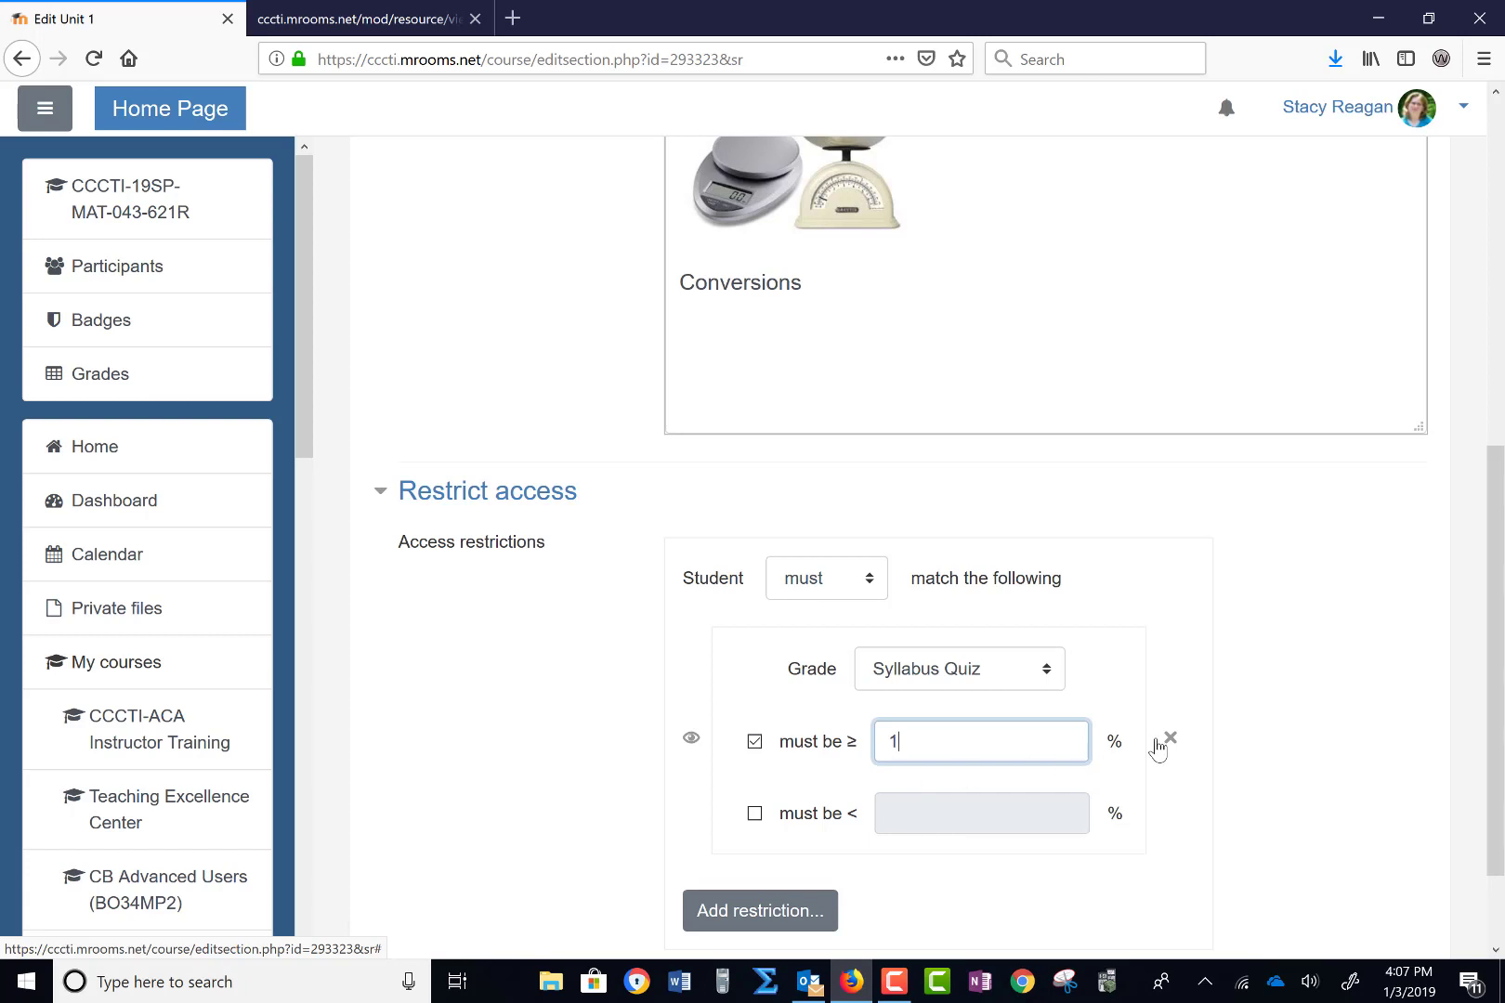
{"action": "left_click", "coordinate": [692, 742]}
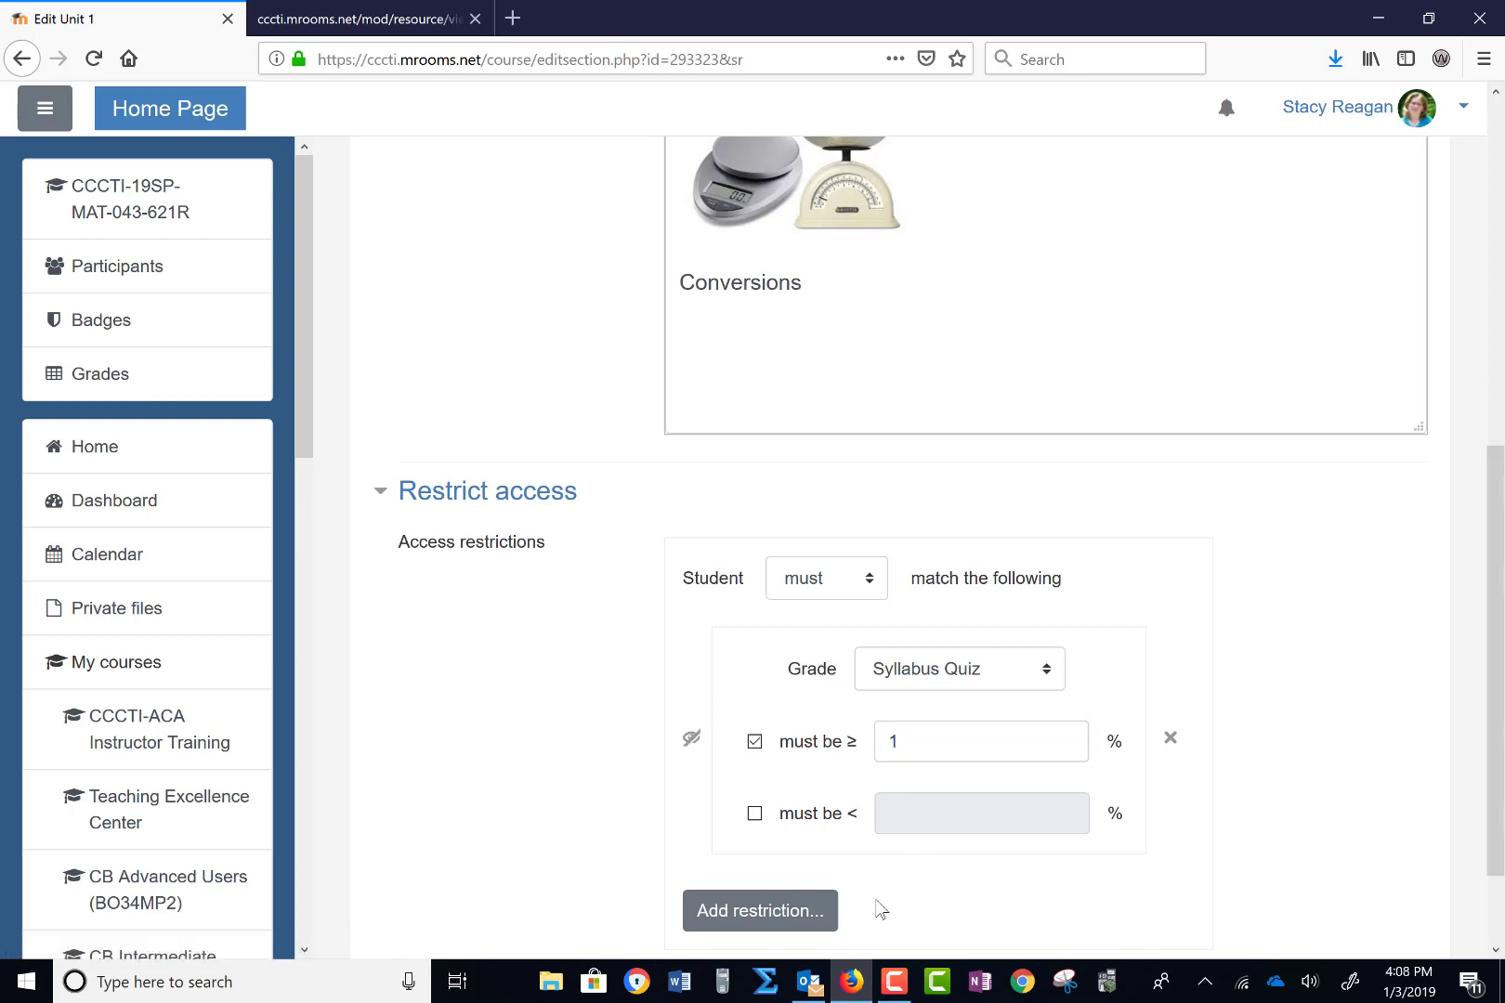
Look over the available restriction types without adding another one, and save the Unit 1 topic settings
{"action": "left_click", "coordinate": [816, 910]}
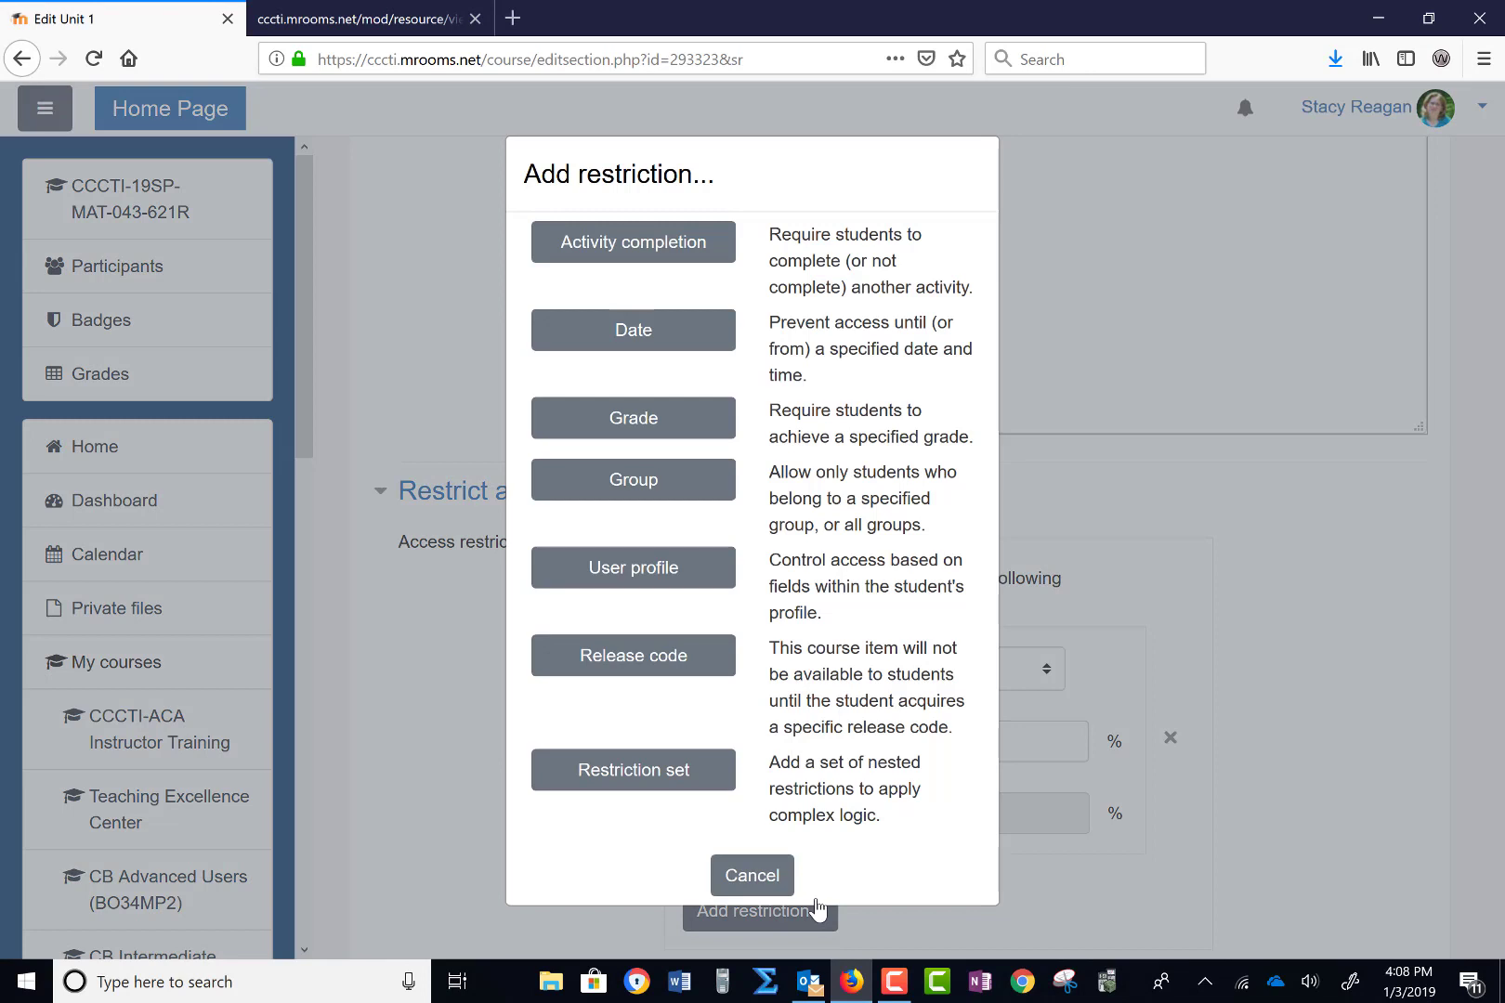
{"action": "left_click", "coordinate": [752, 878]}
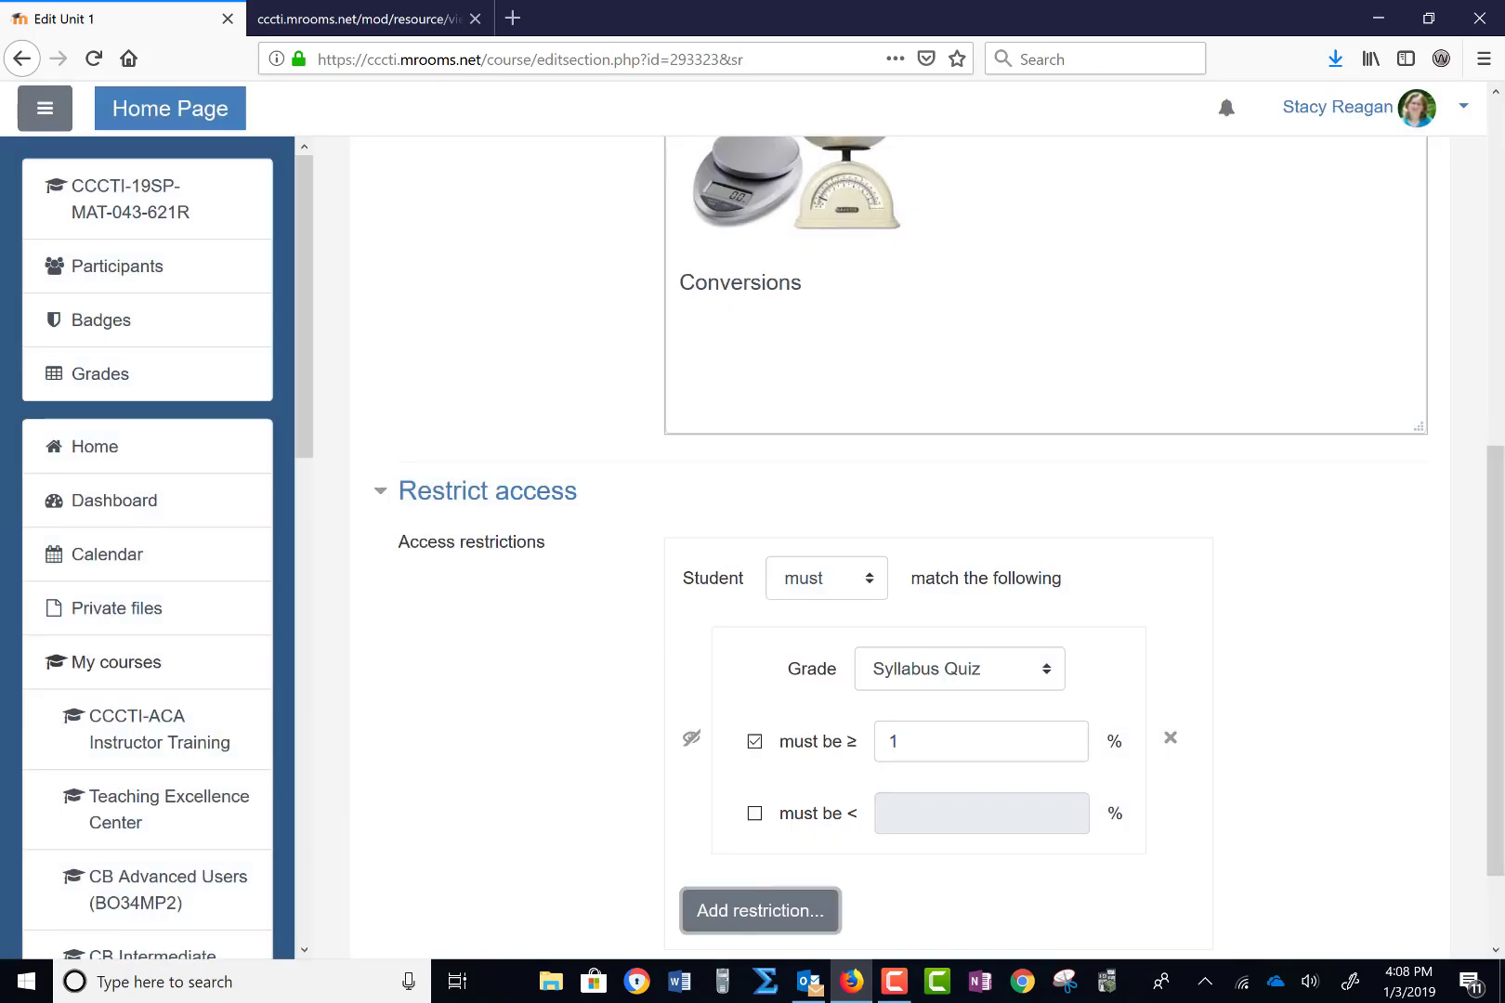
{"action": "scroll", "coordinate": [753, 836], "scroll_direction": "down", "scroll_amount": 2}
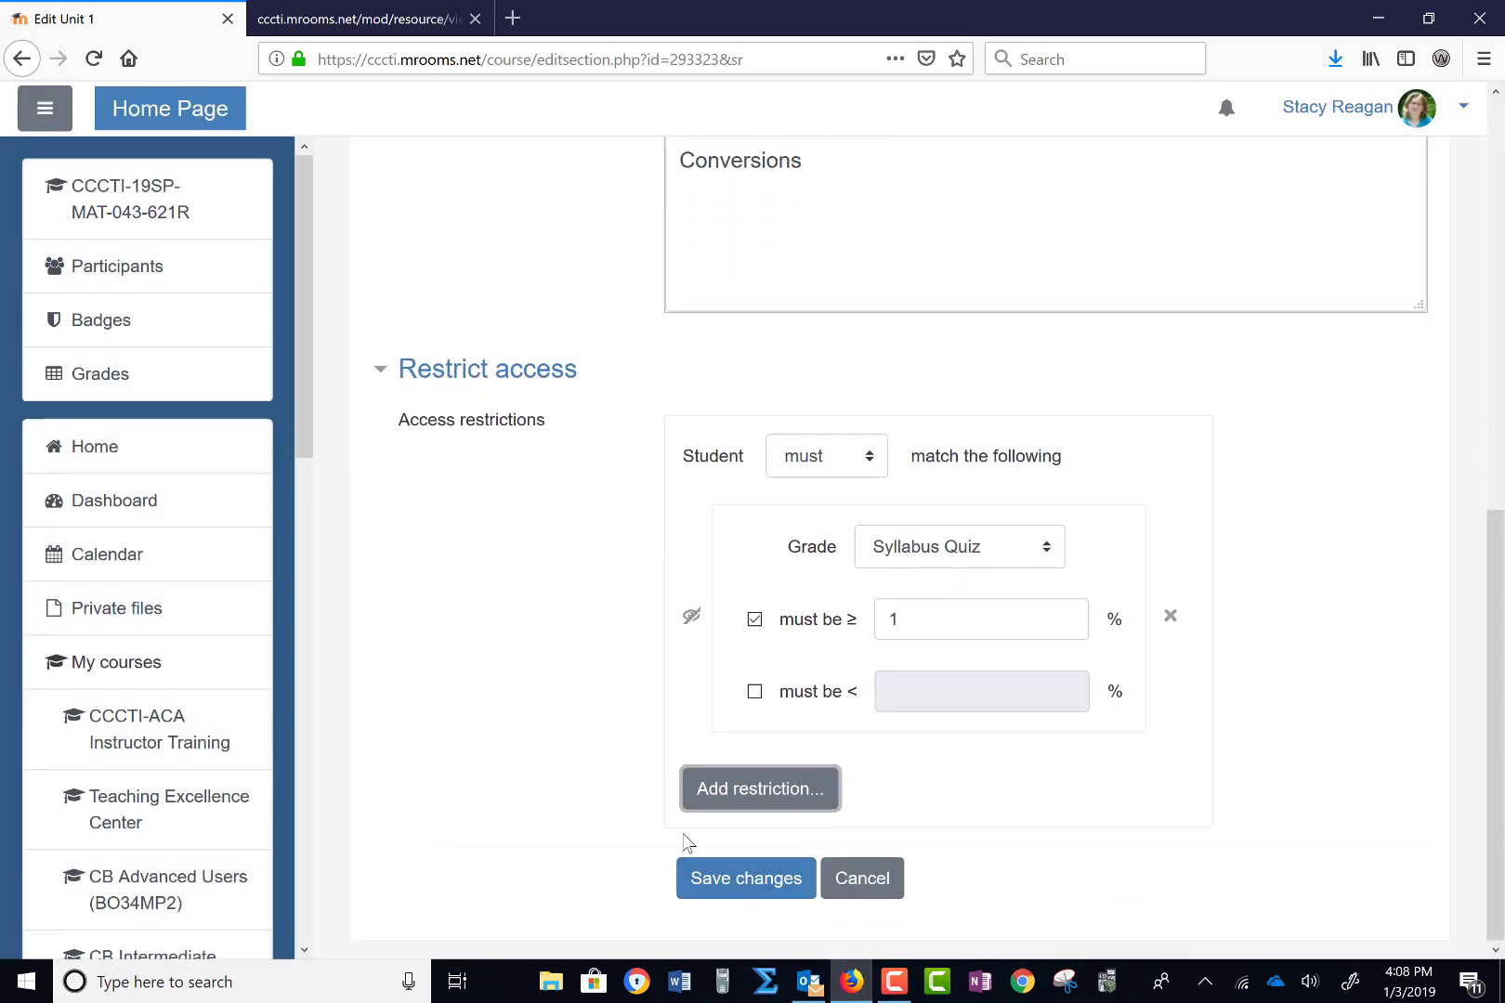
{"action": "left_click", "coordinate": [738, 877]}
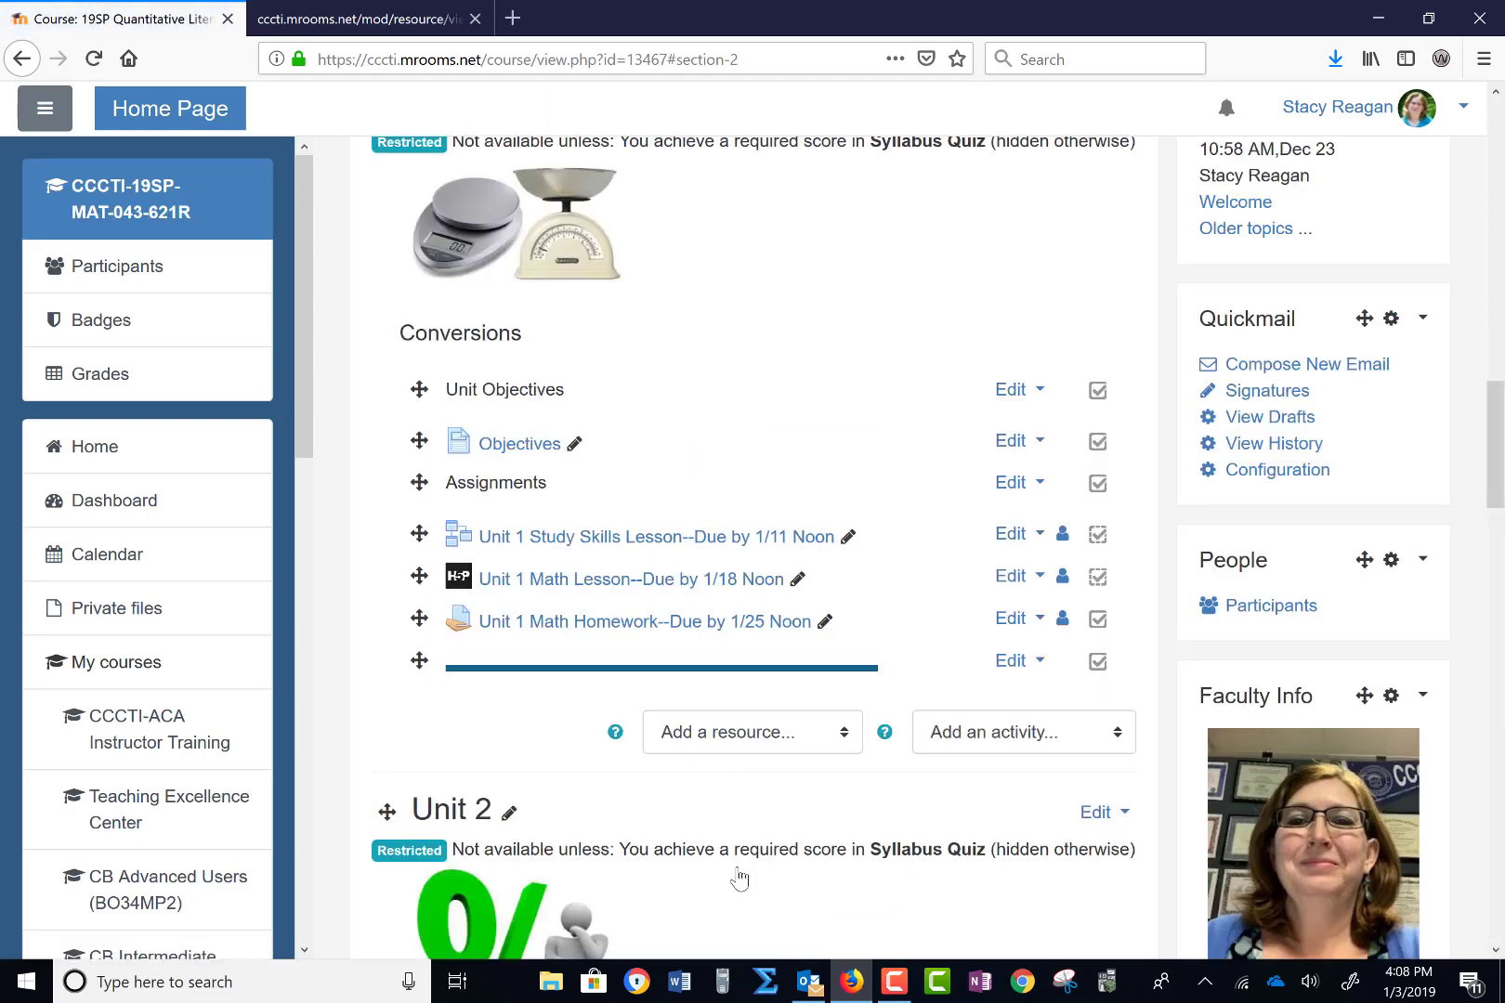
Move the Unit 1 Math Homework above the Unit 1 Study Skills Lesson under Assignments
{"action": "scroll", "coordinate": [631, 705], "scroll_direction": "up", "scroll_amount": 2}
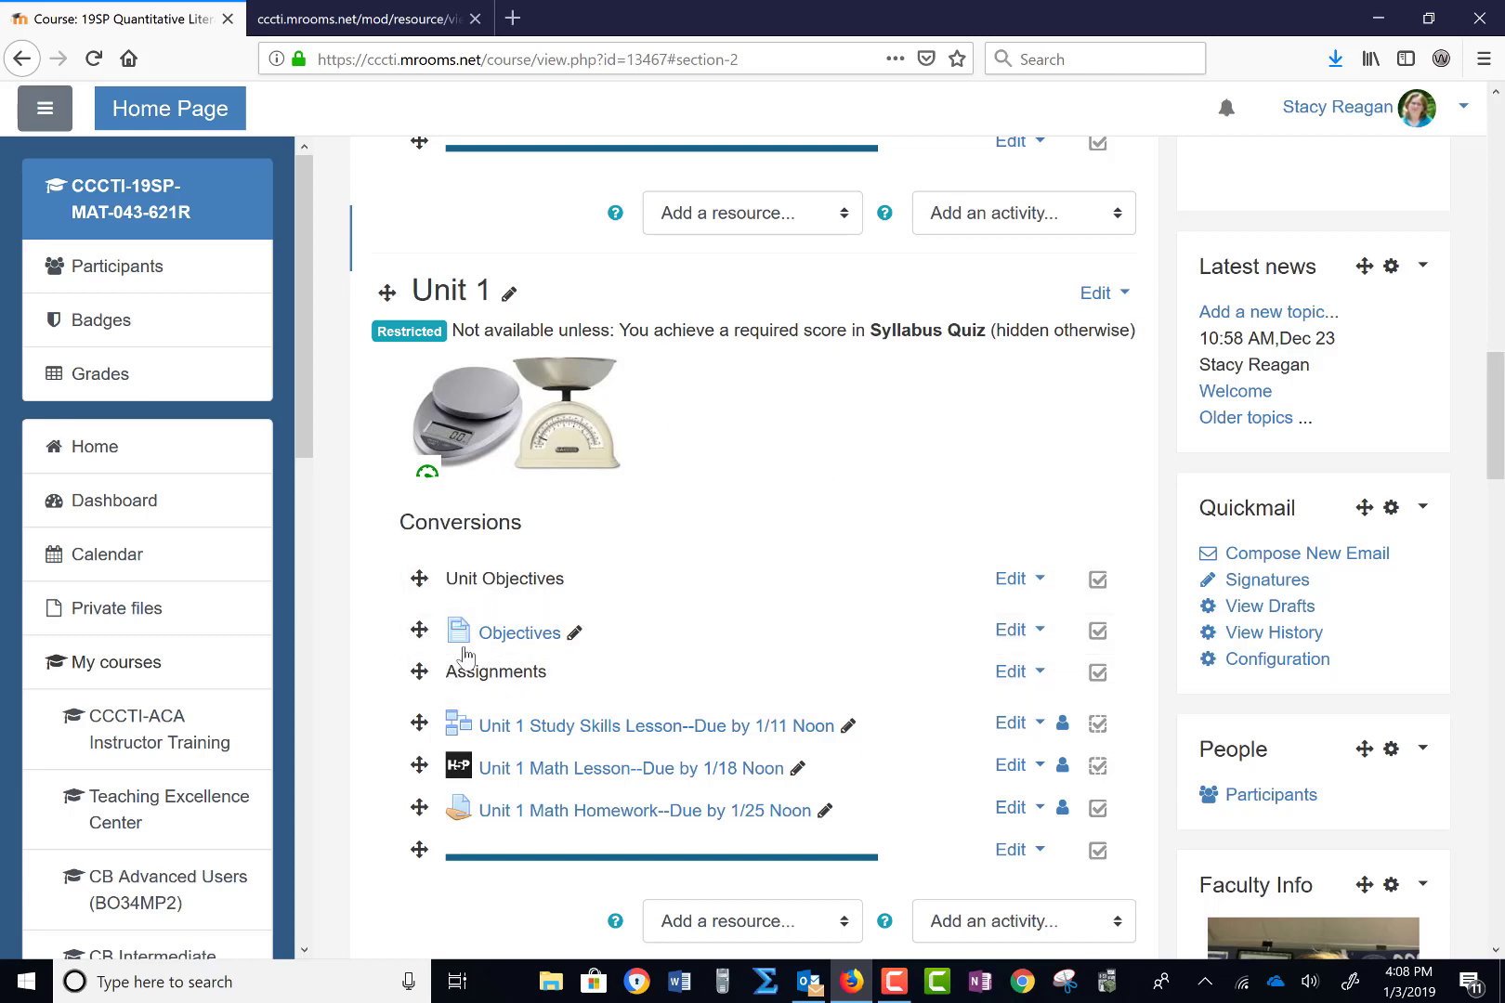
{"action": "scroll", "coordinate": [753, 595], "scroll_direction": "down", "scroll_amount": 3}
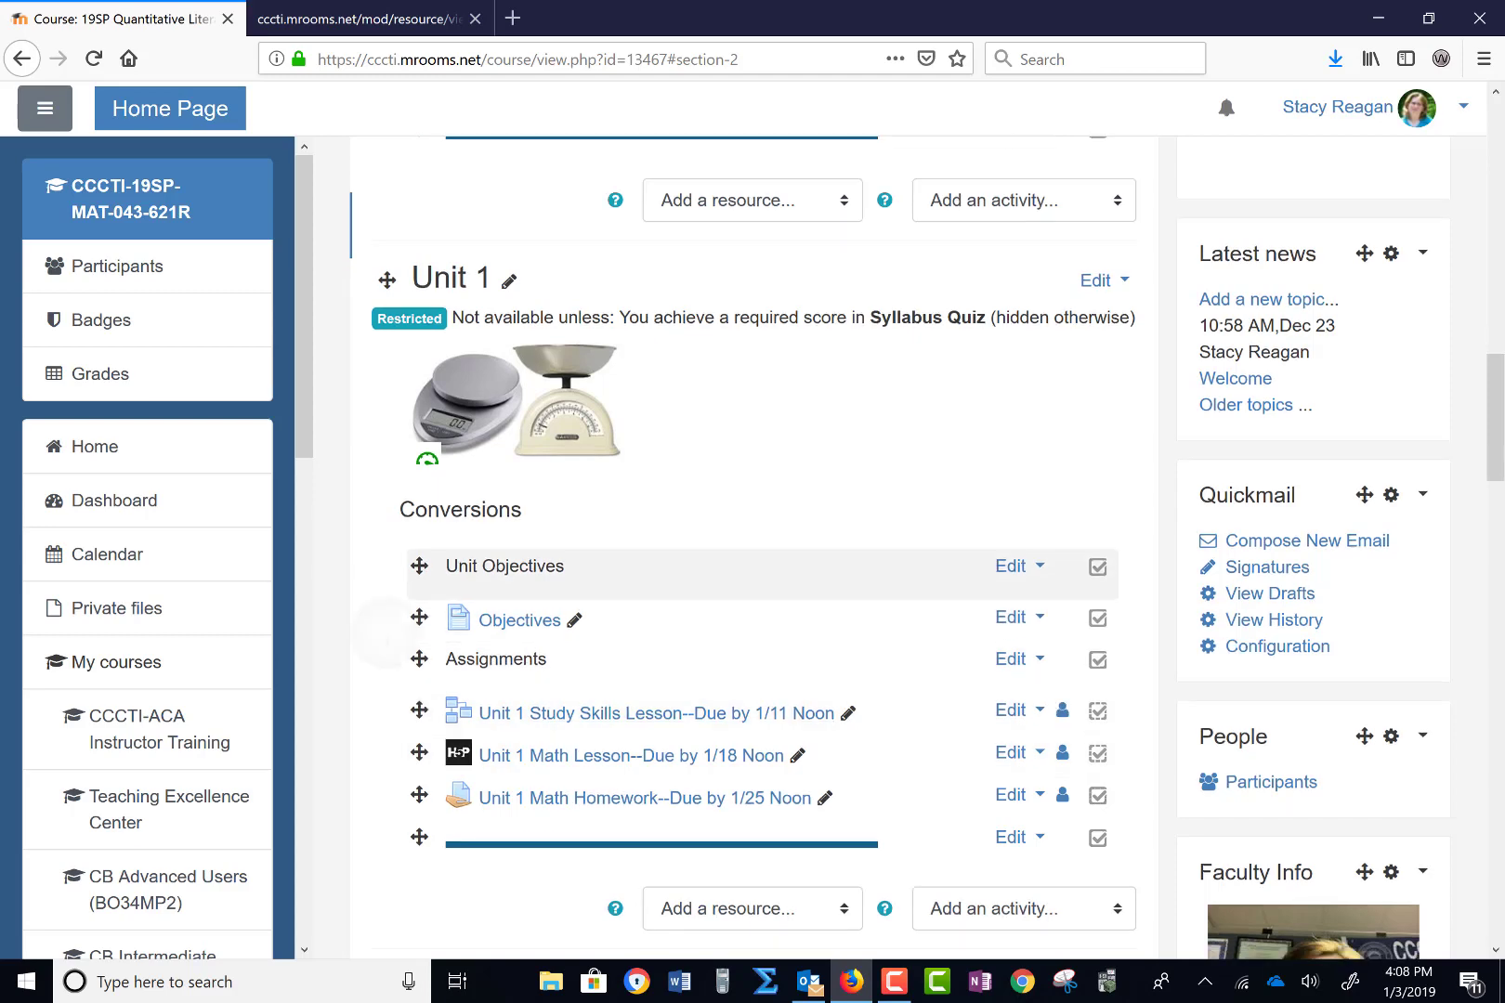
{"action": "left_click_drag", "start_coordinate": [418, 578], "coordinate": [418, 377]}
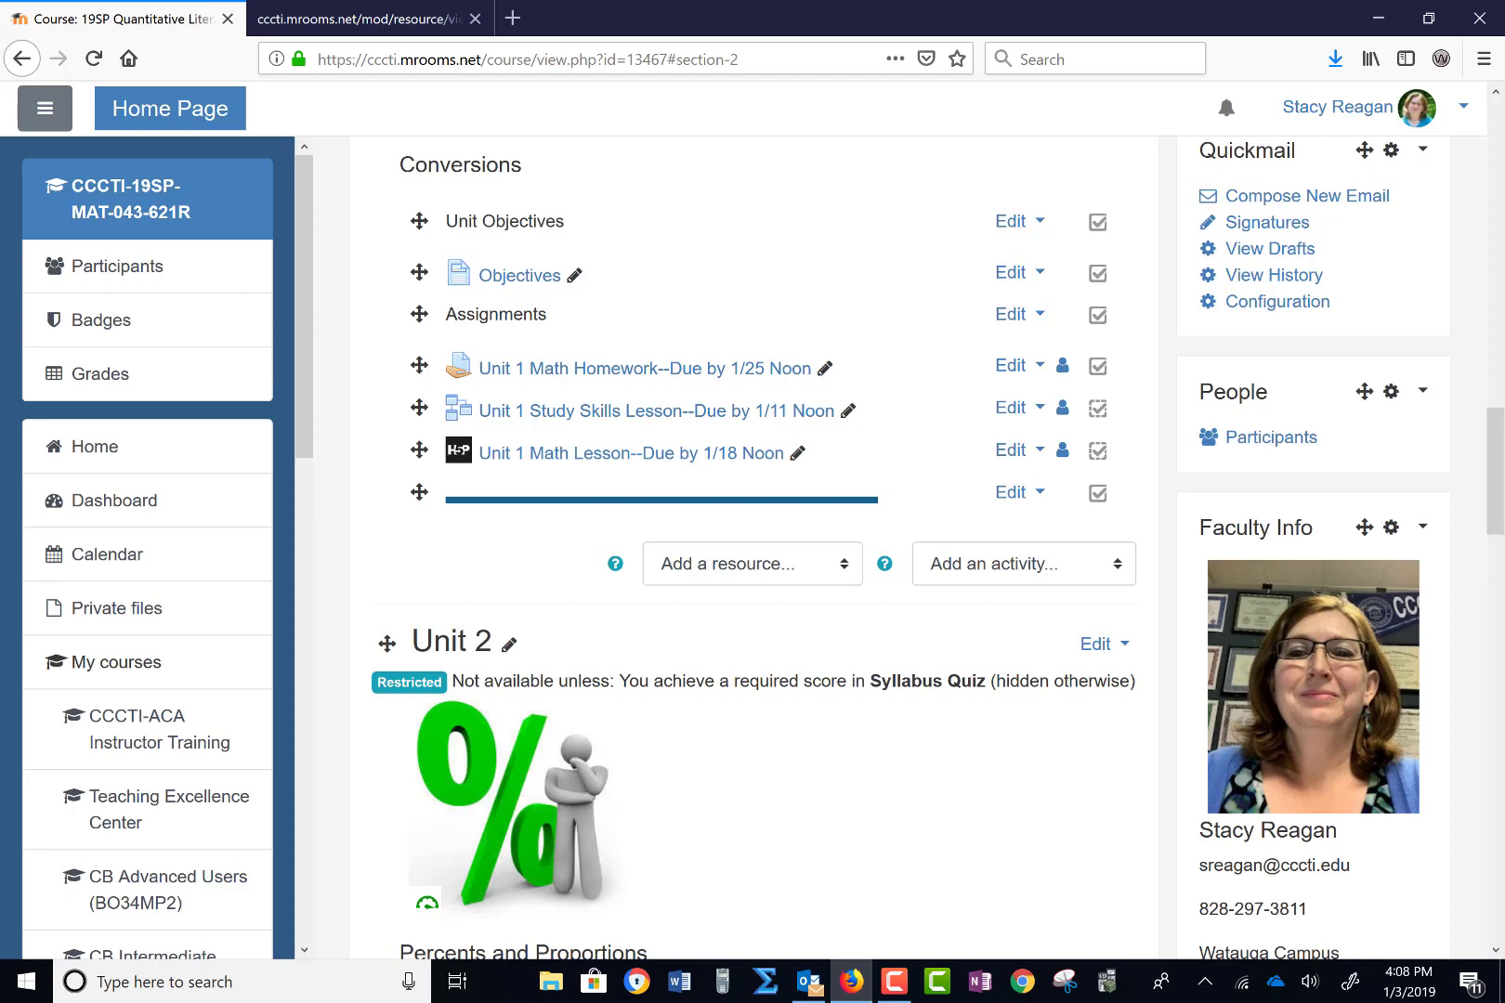
Examine the Syllabus Quiz restriction on each unit from Unit 1 to Units 5 and 6, and return to the course heading
{"action": "scroll", "coordinate": [752, 548], "scroll_direction": "up", "scroll_amount": 5}
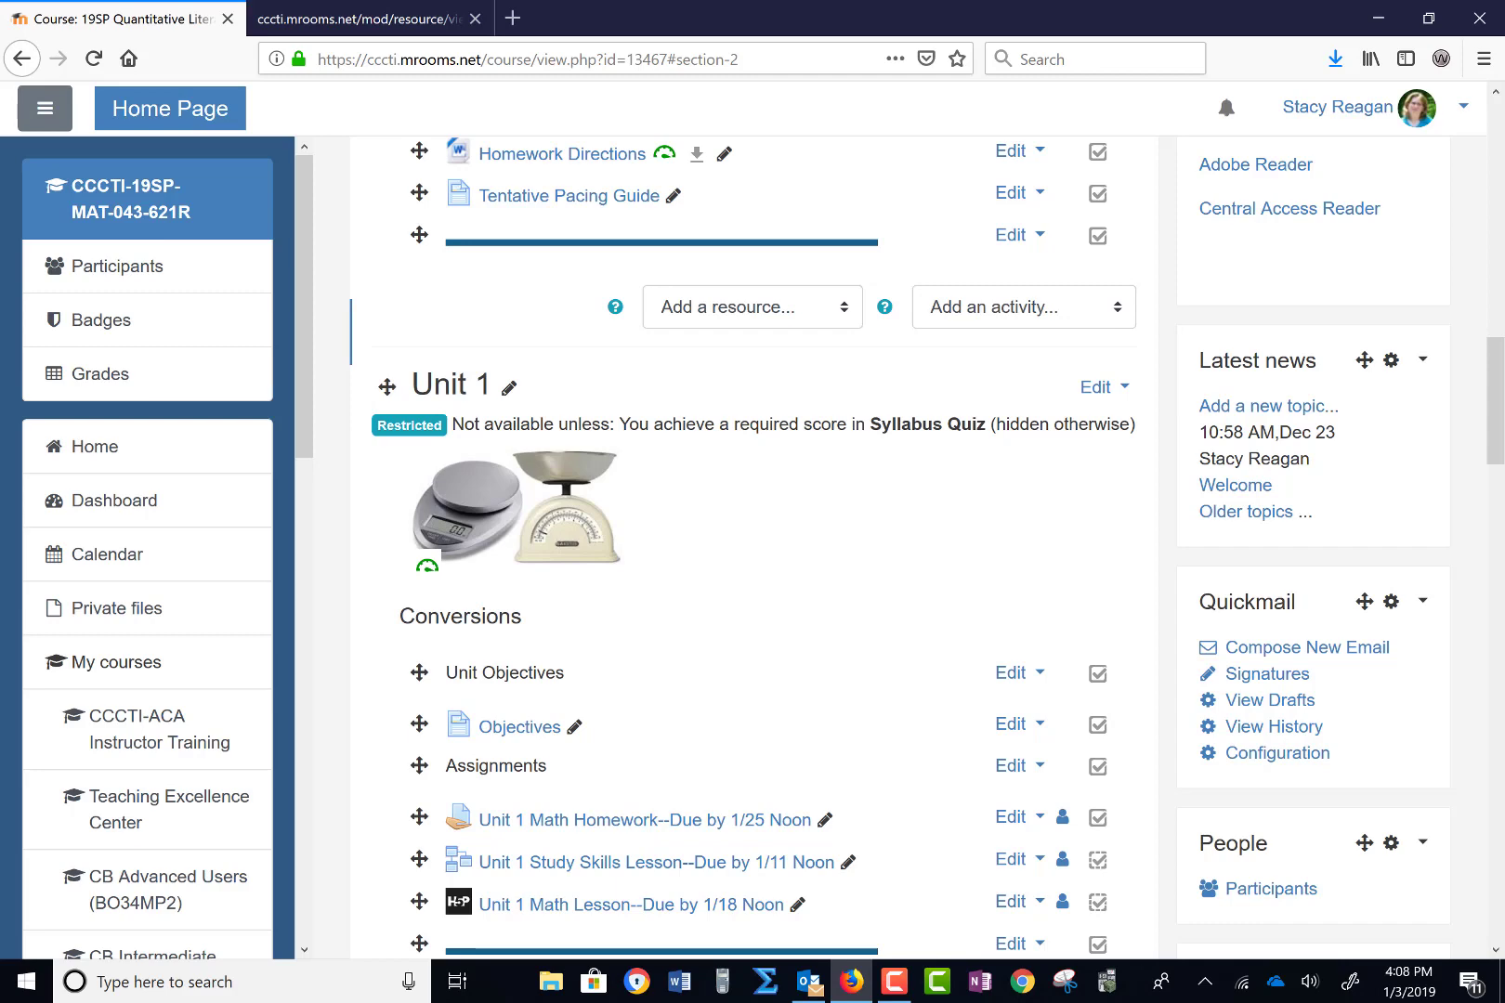
{"action": "scroll", "coordinate": [753, 547], "scroll_direction": "down", "scroll_amount": 10}
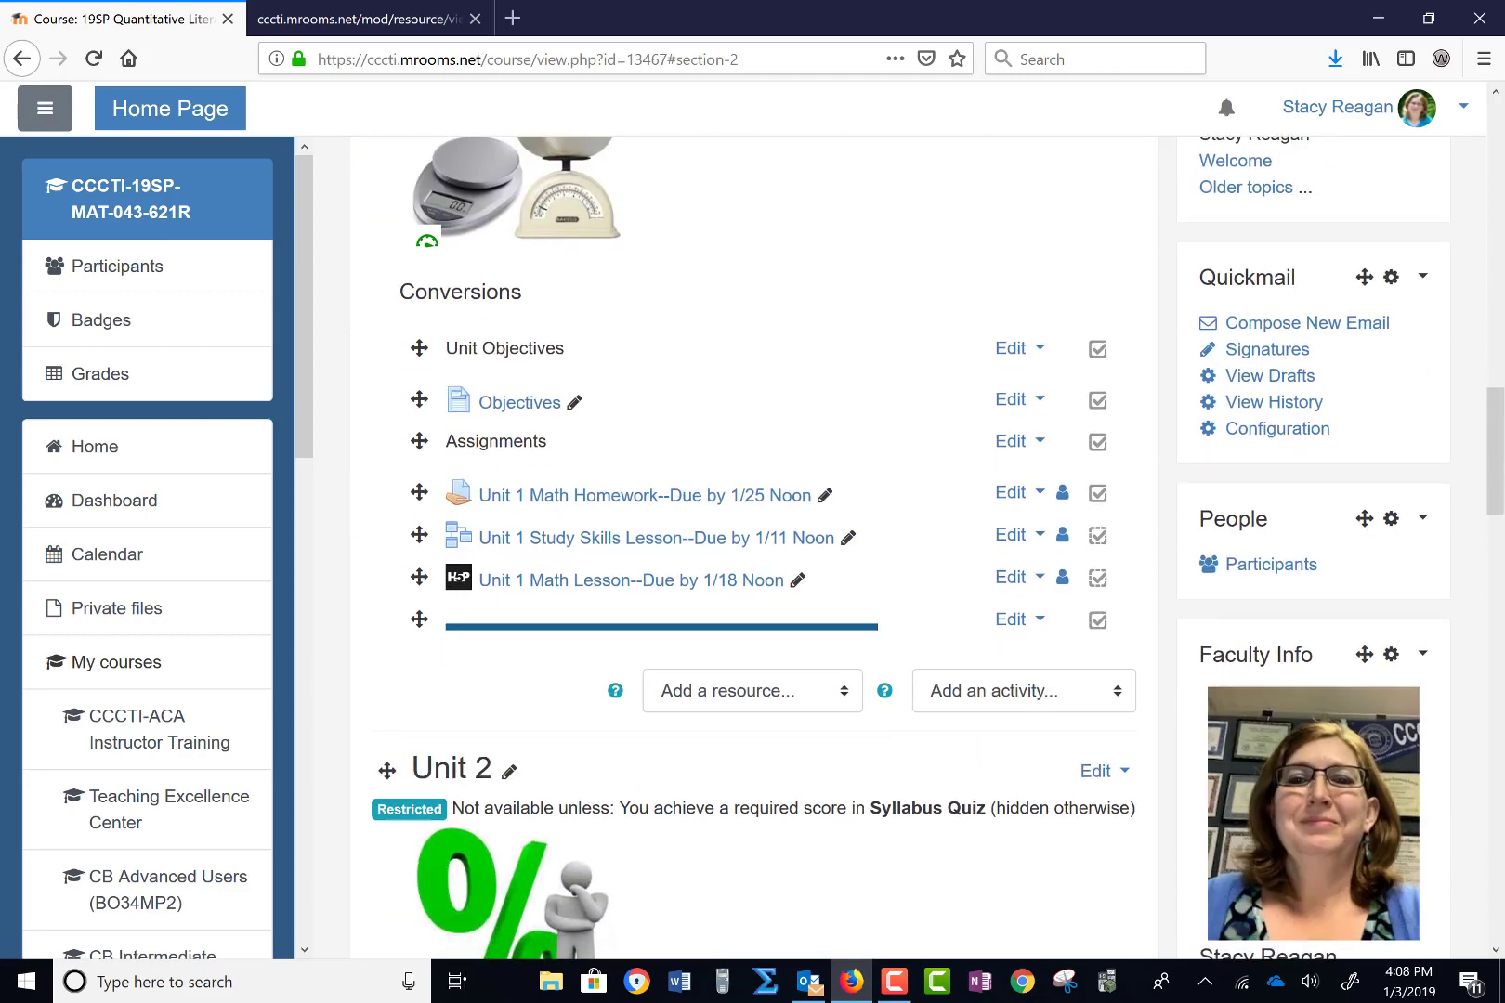
{"action": "scroll", "coordinate": [752, 547], "scroll_direction": "down", "scroll_amount": 16}
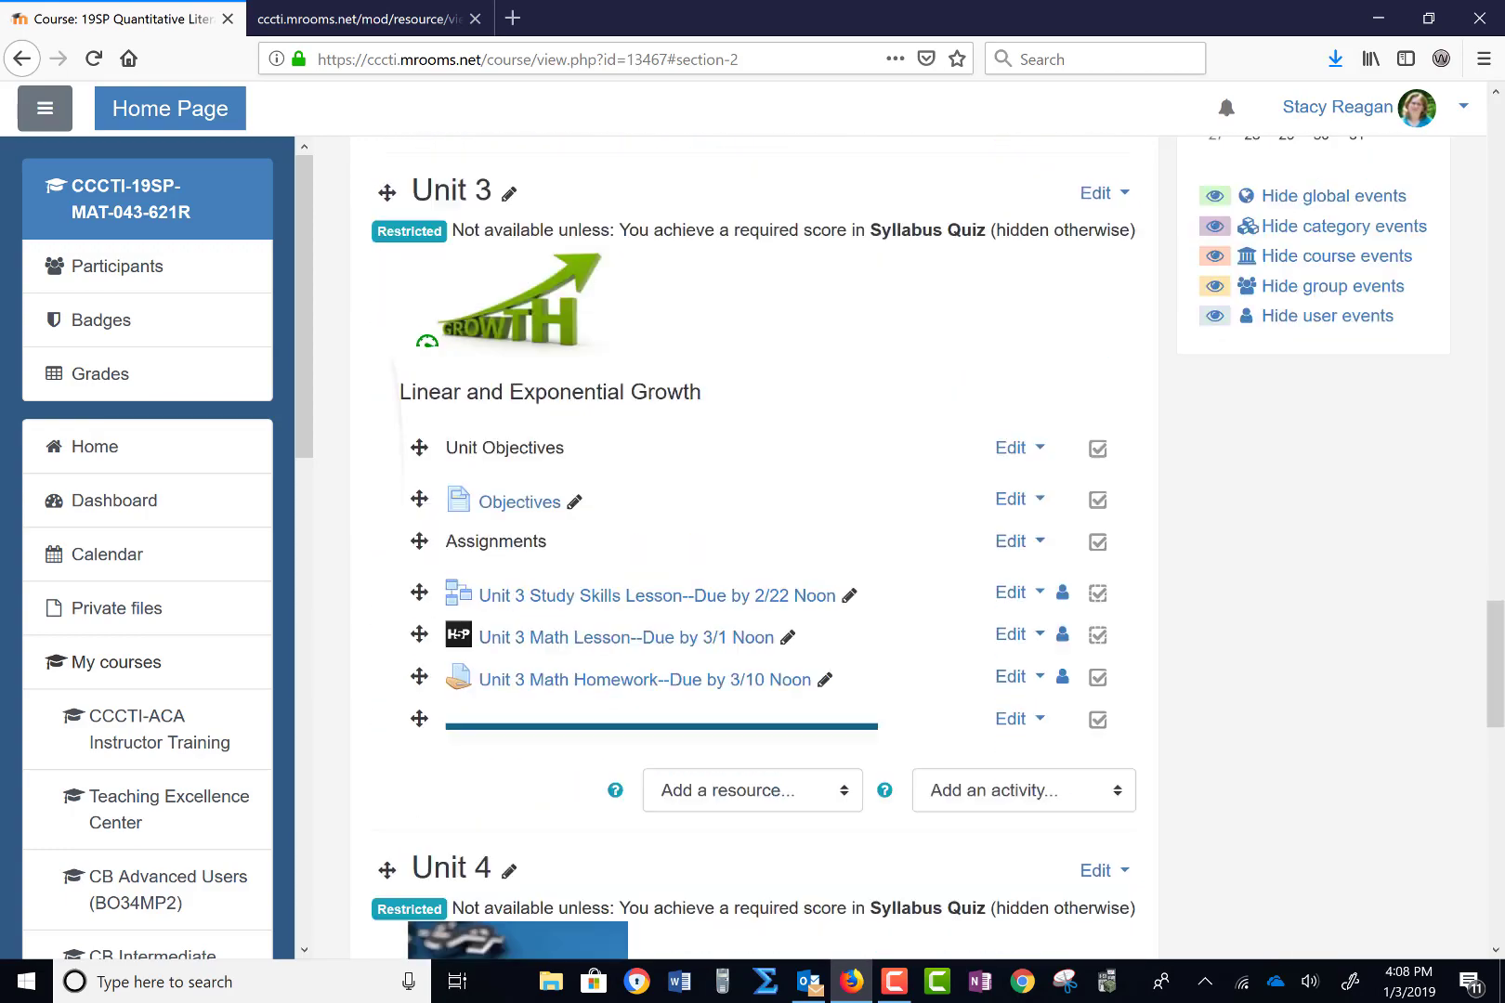
{"action": "scroll", "coordinate": [753, 547], "scroll_direction": "down", "scroll_amount": 8}
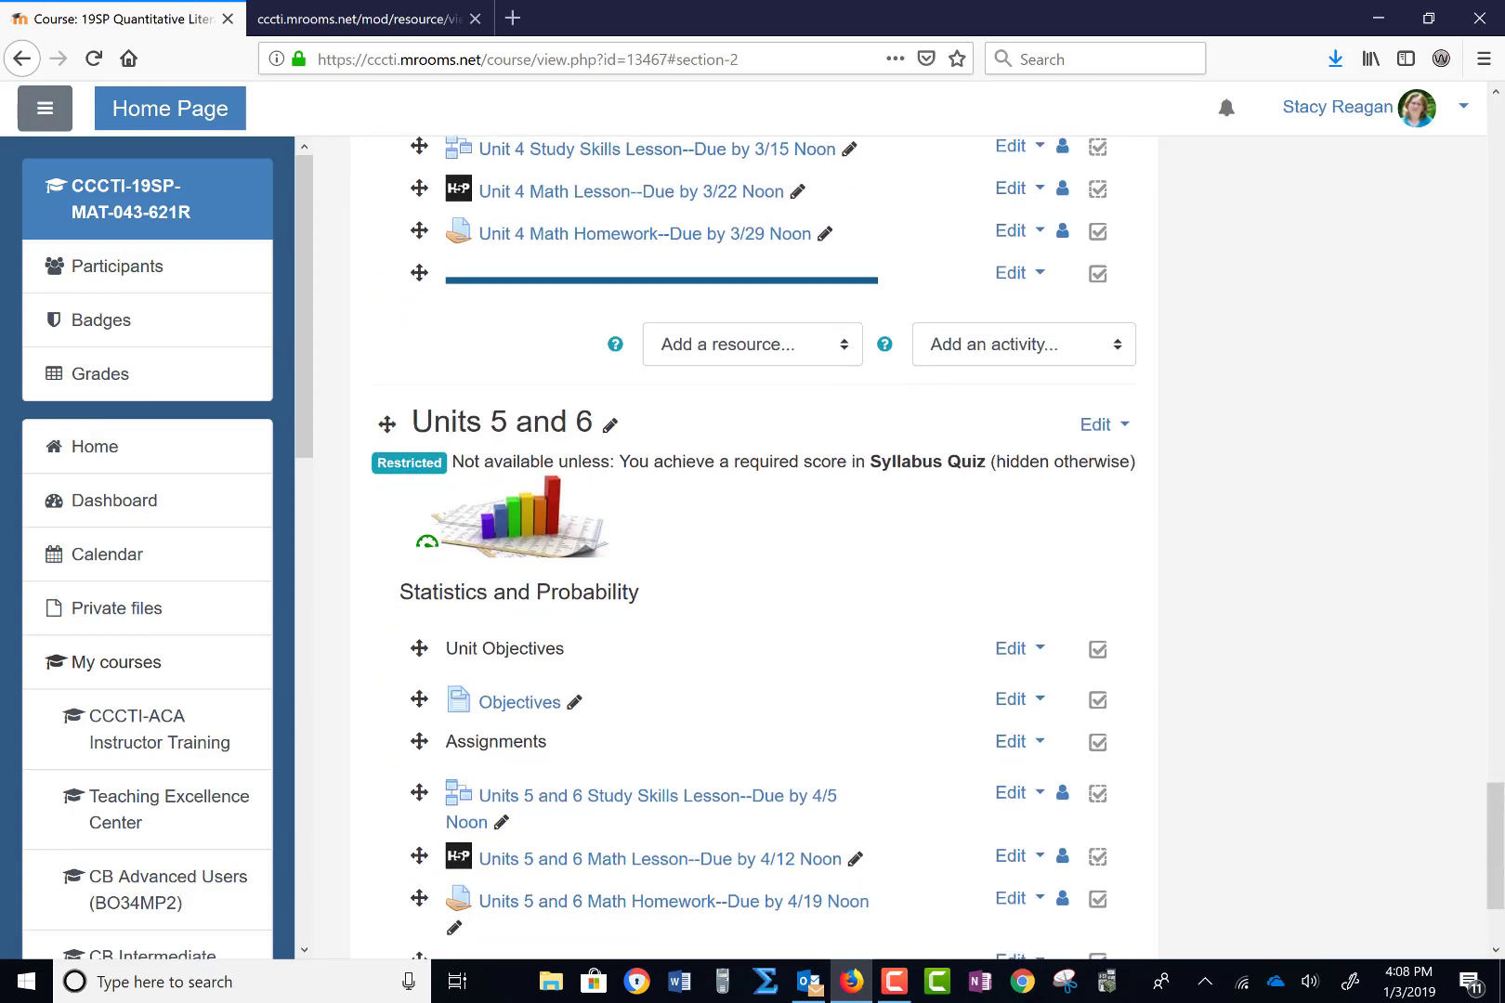
{"action": "scroll", "coordinate": [752, 548], "scroll_direction": "up", "scroll_amount": 7}
{"action": "scroll", "coordinate": [752, 548], "scroll_direction": "up", "scroll_amount": 20}
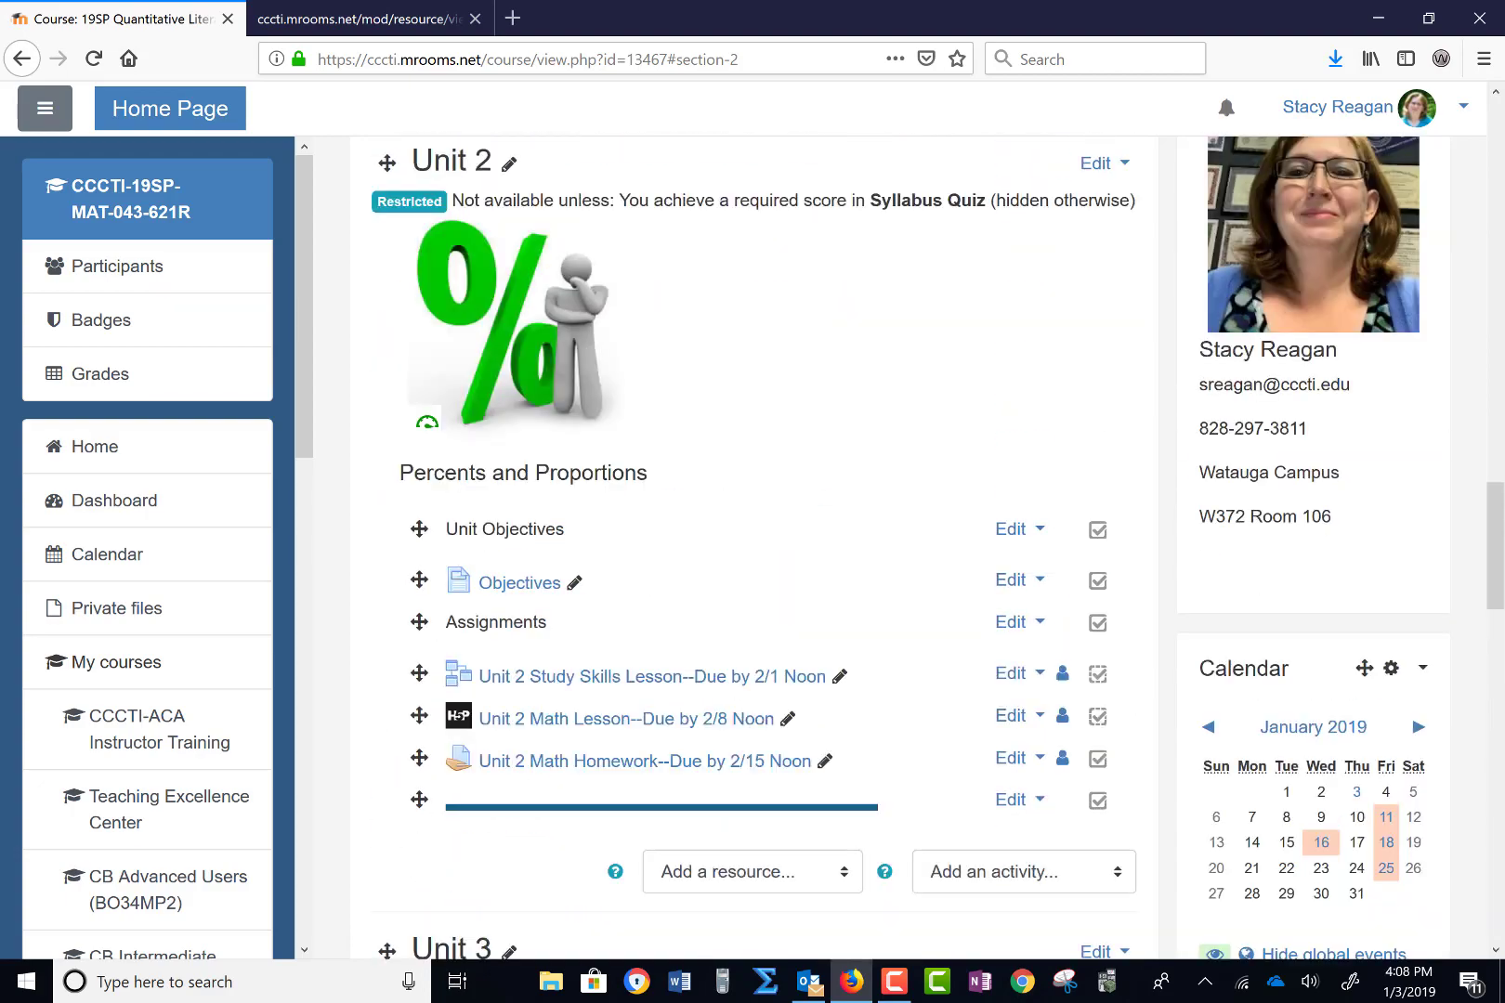
{"action": "scroll", "coordinate": [753, 547], "scroll_direction": "up", "scroll_amount": 14}
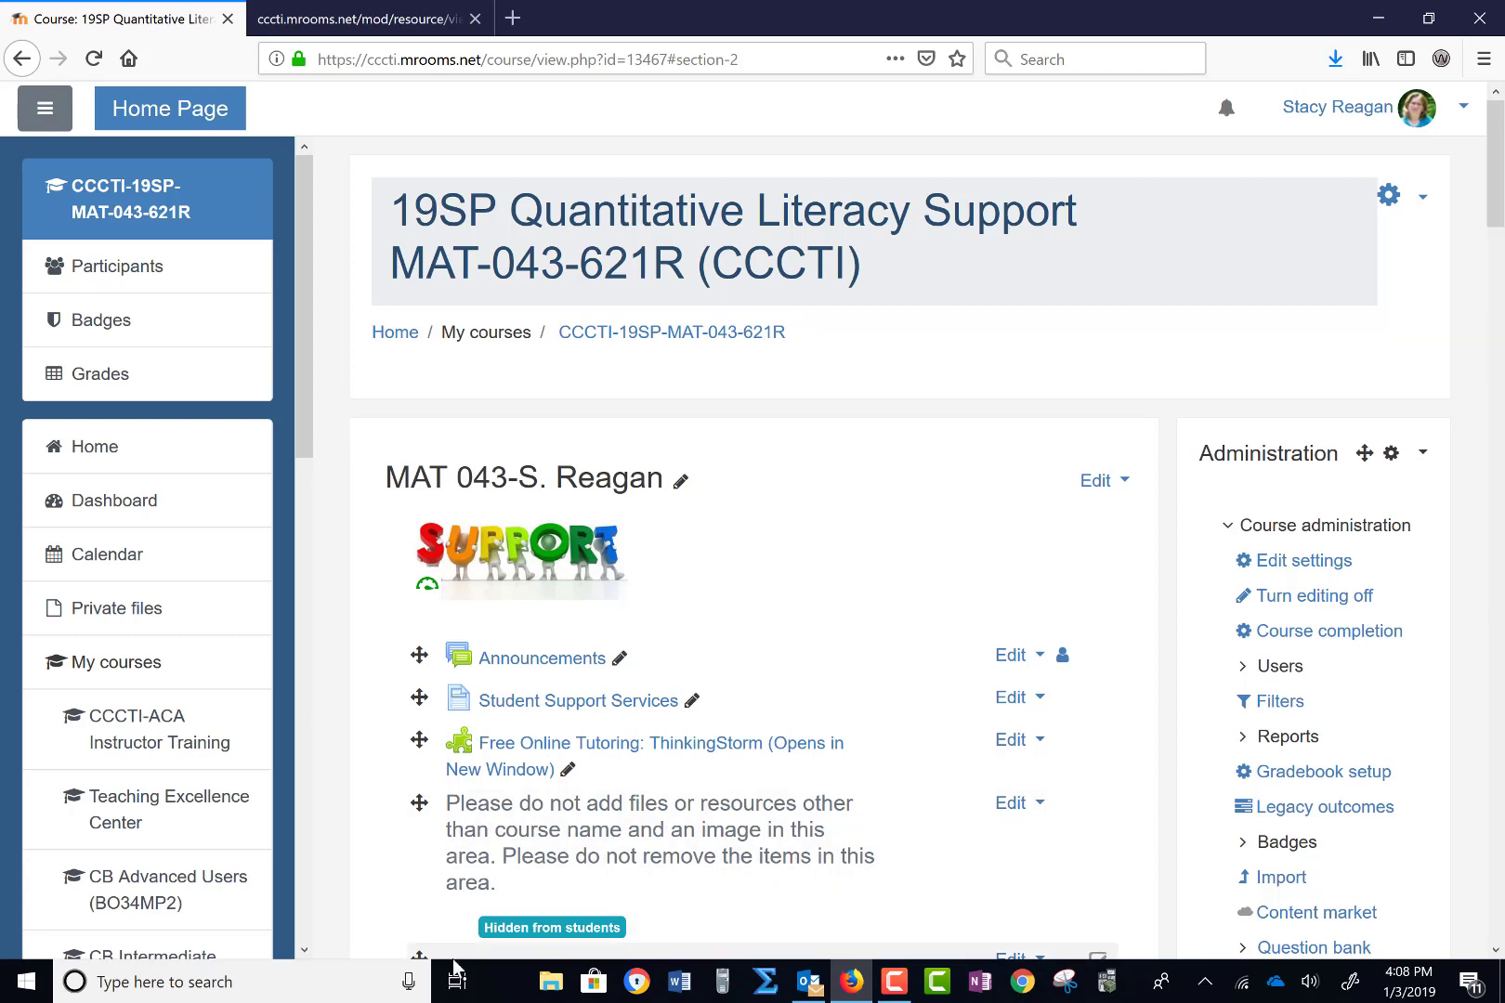
{"action": "left_click", "coordinate": [894, 982]}
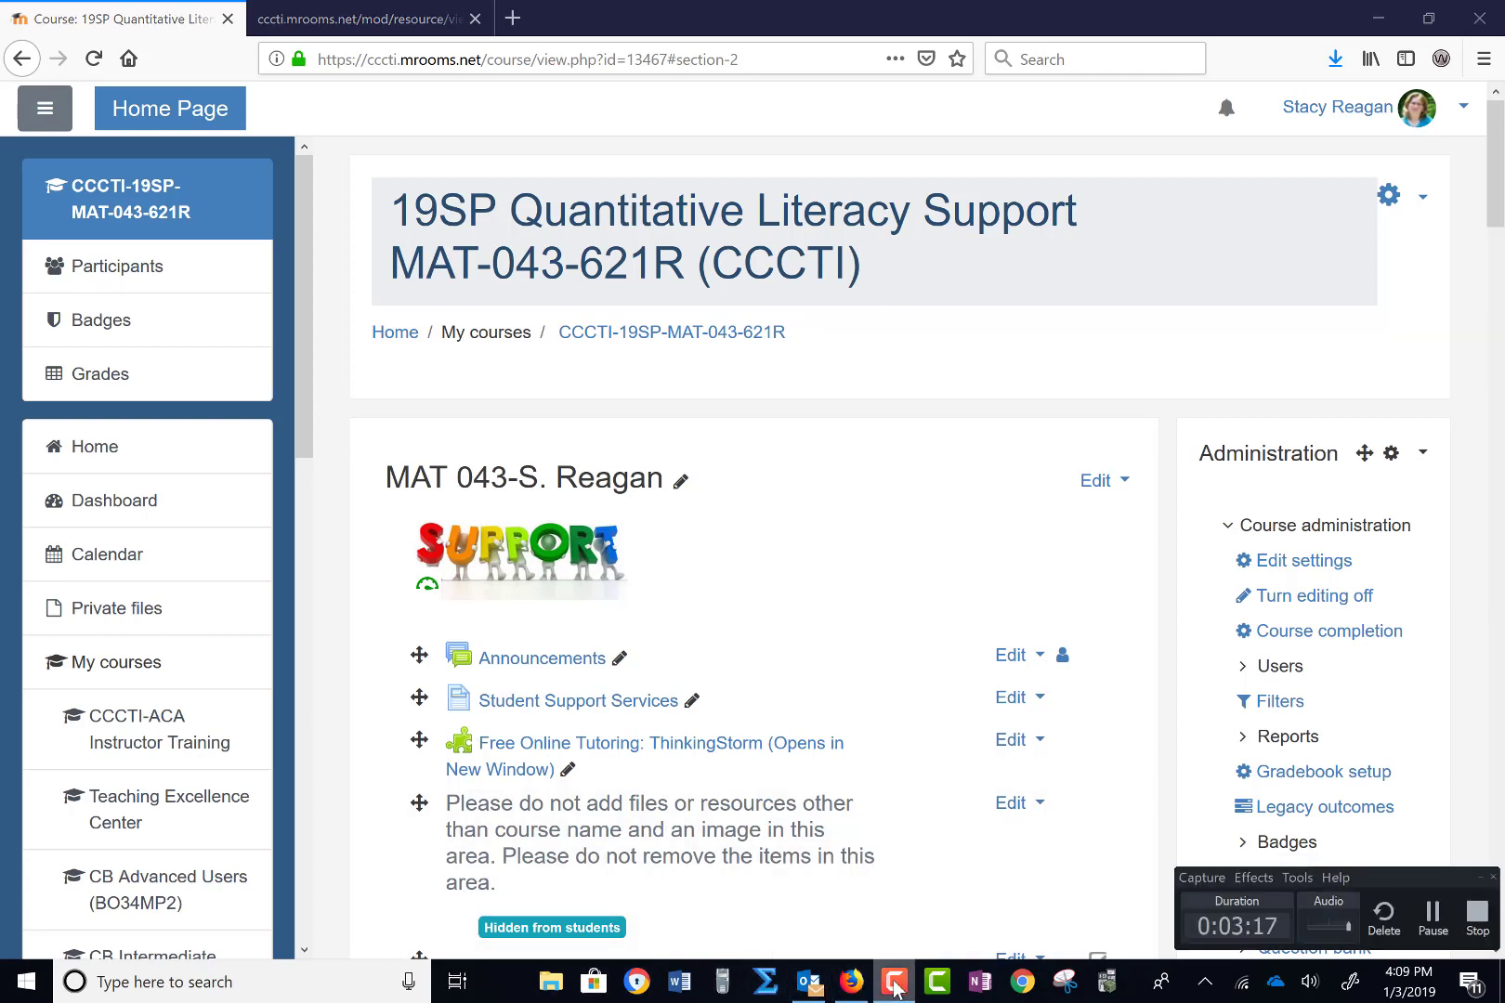